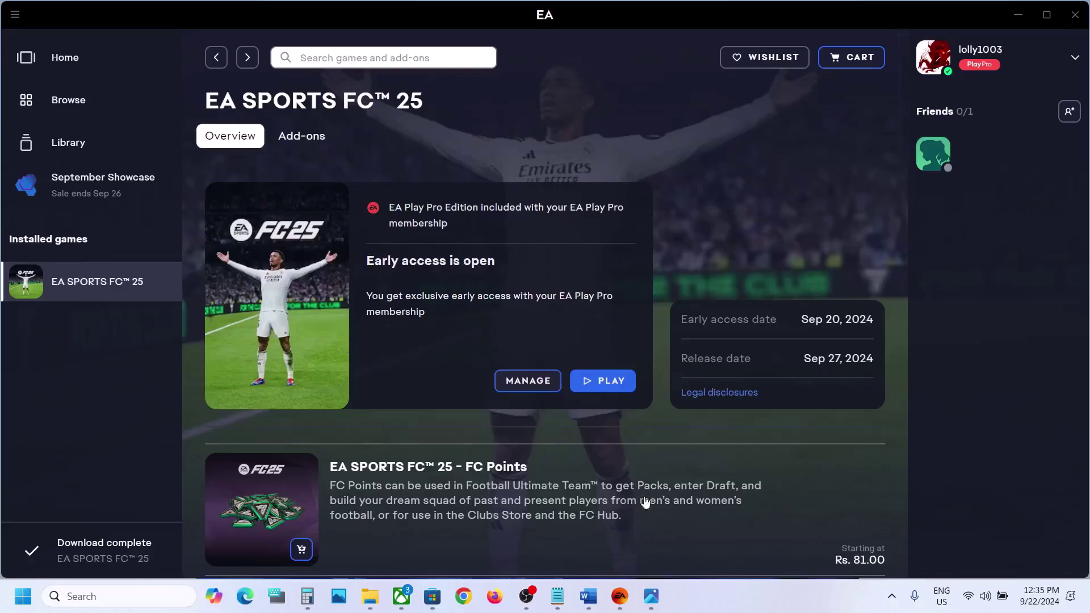
# - Check the Step 1 notes, then open EA SPORTS FC 25's install folder via MANAGE > View properties
pyautogui.click(590, 596)
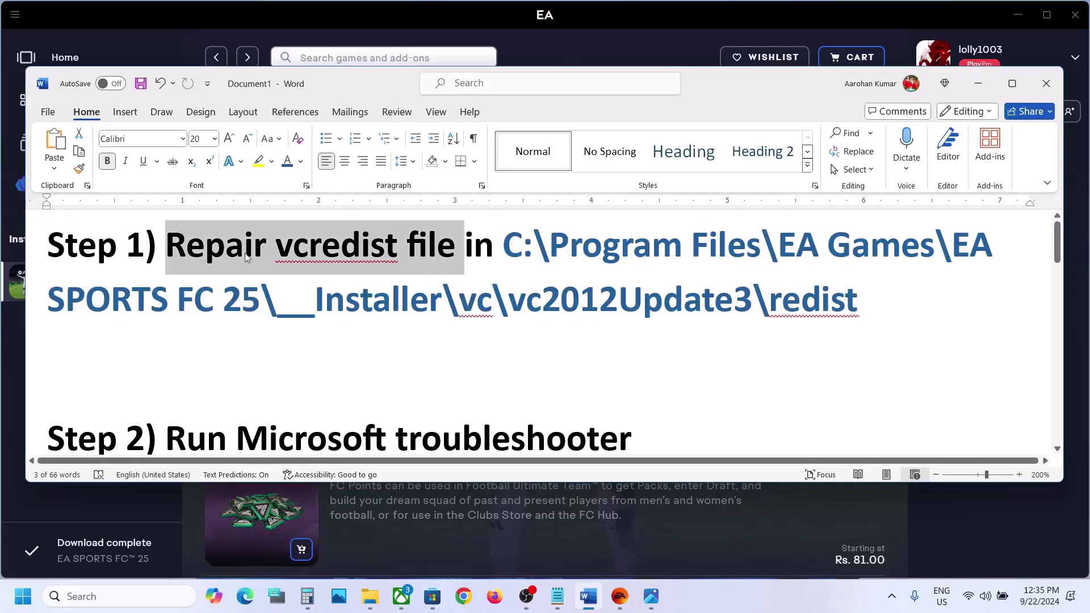
pyautogui.click(983, 85)
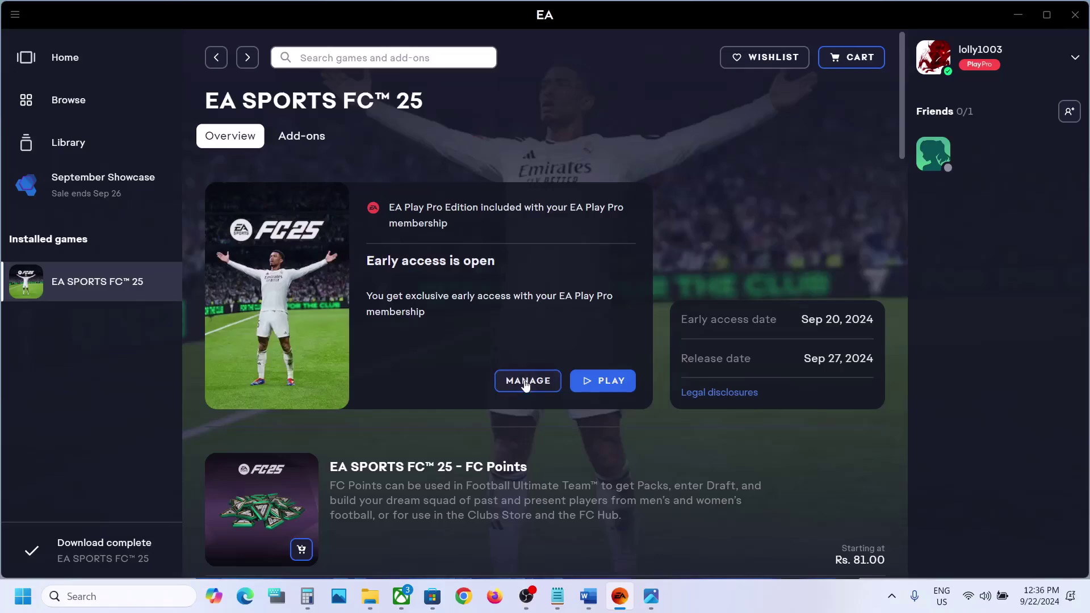
pyautogui.click(525, 382)
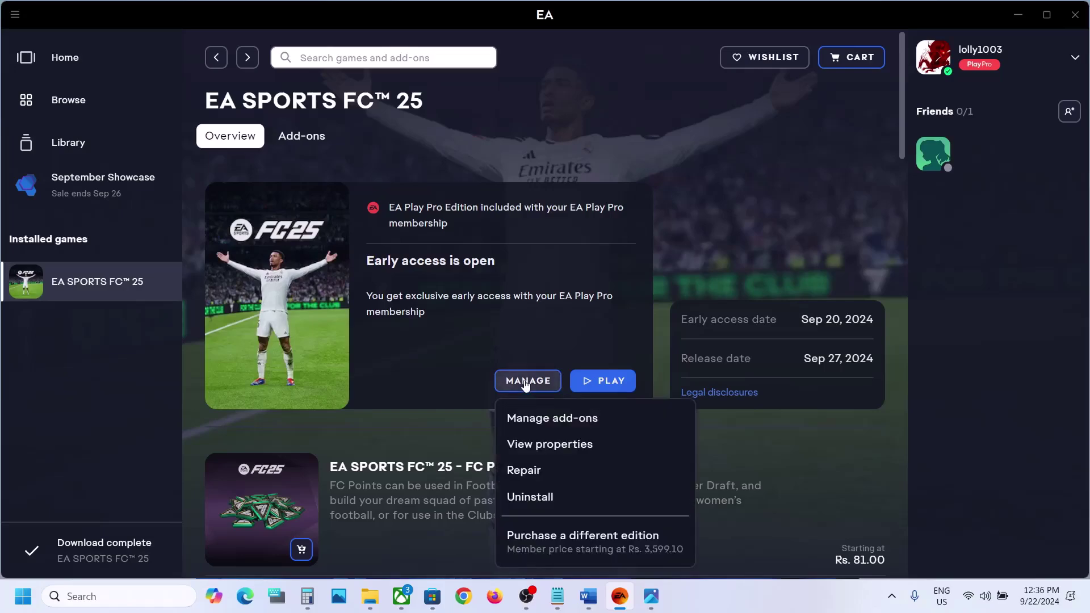
pyautogui.click(555, 447)
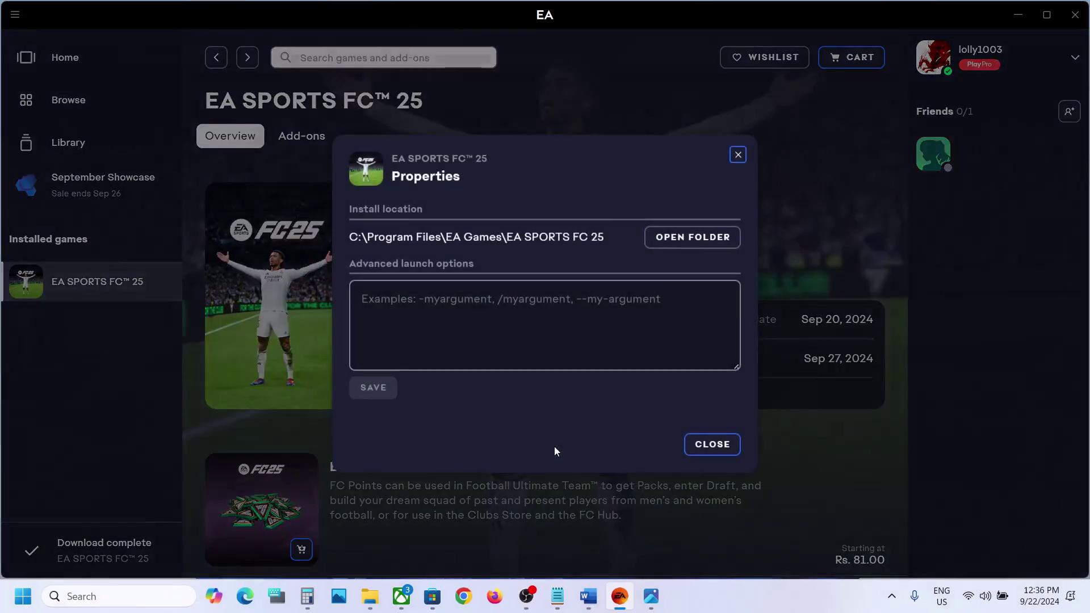
pyautogui.click(693, 237)
pyautogui.click(517, 34)
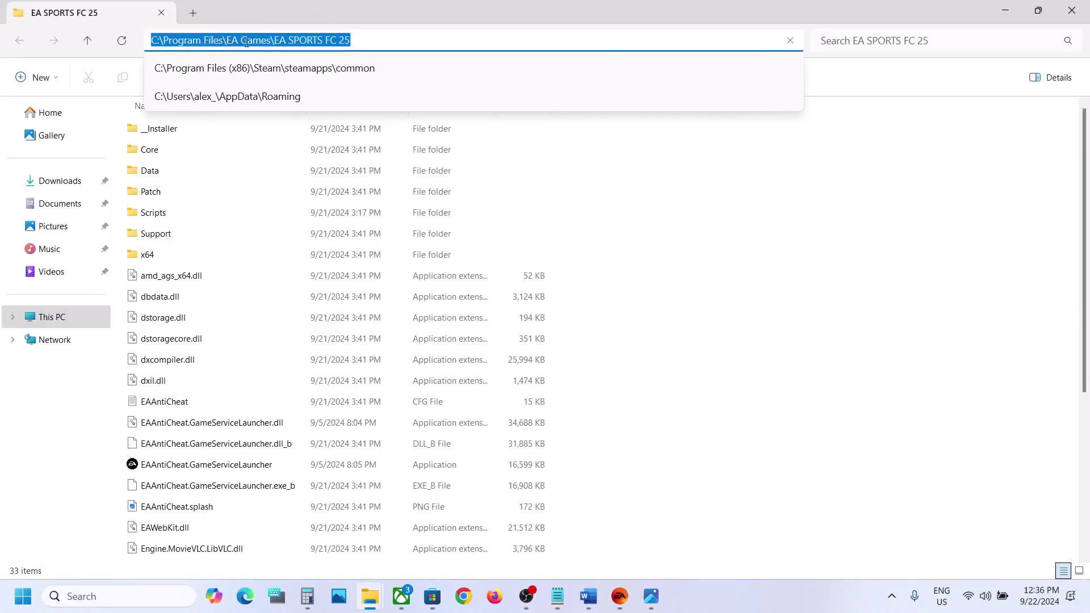
# - Navigate into __Installer\vc\vc2012Update3\redist and select vcredist_x64
pyautogui.click(189, 133)
pyautogui.click(189, 131)
pyautogui.doubleClick(199, 130)
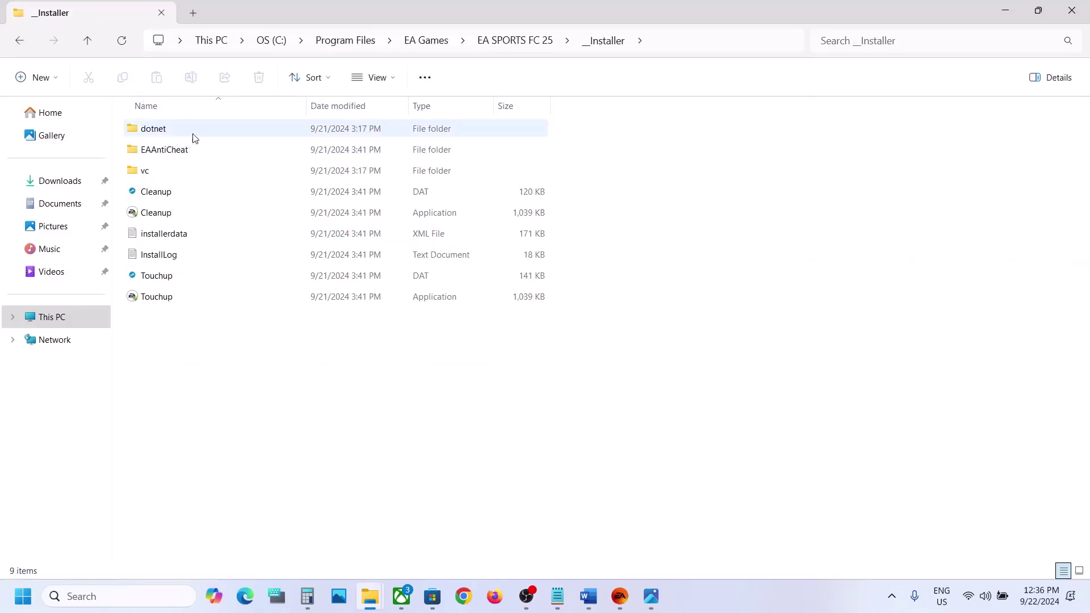
pyautogui.click(148, 173)
pyautogui.doubleClick(174, 175)
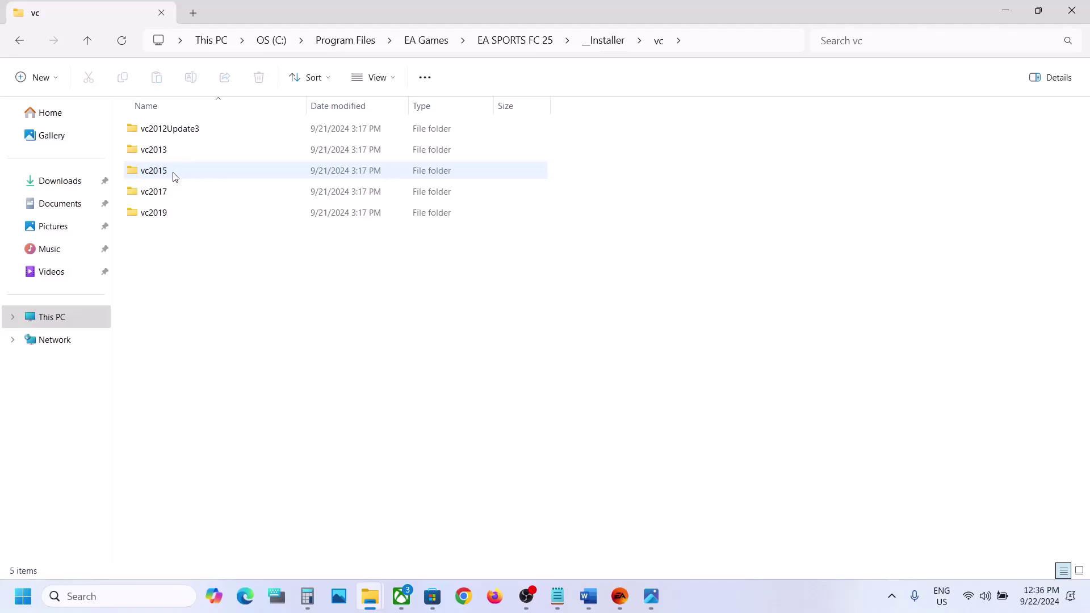
pyautogui.click(189, 135)
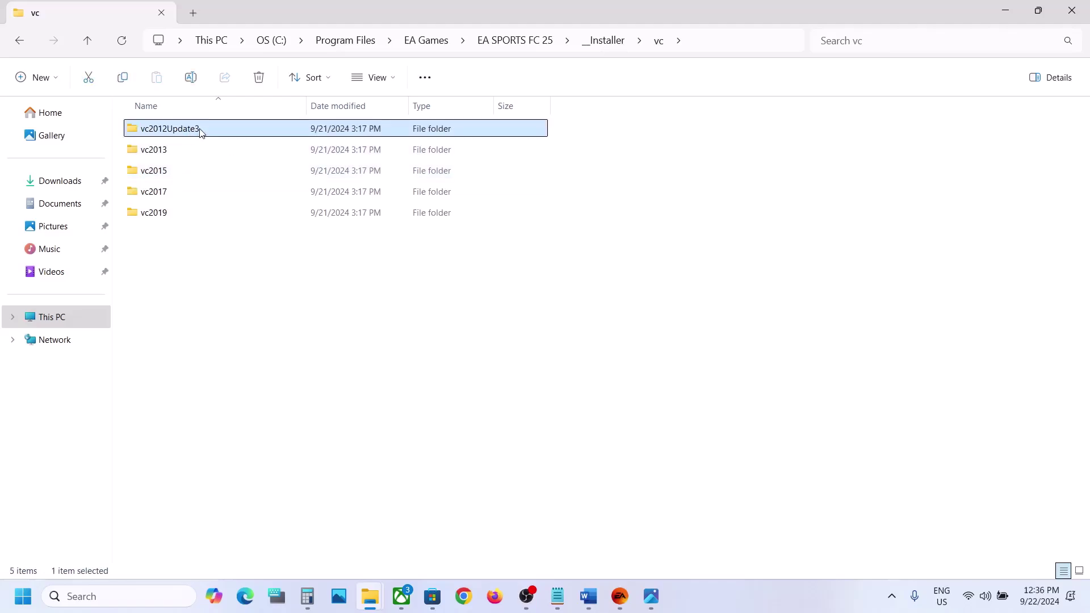
pyautogui.doubleClick(200, 133)
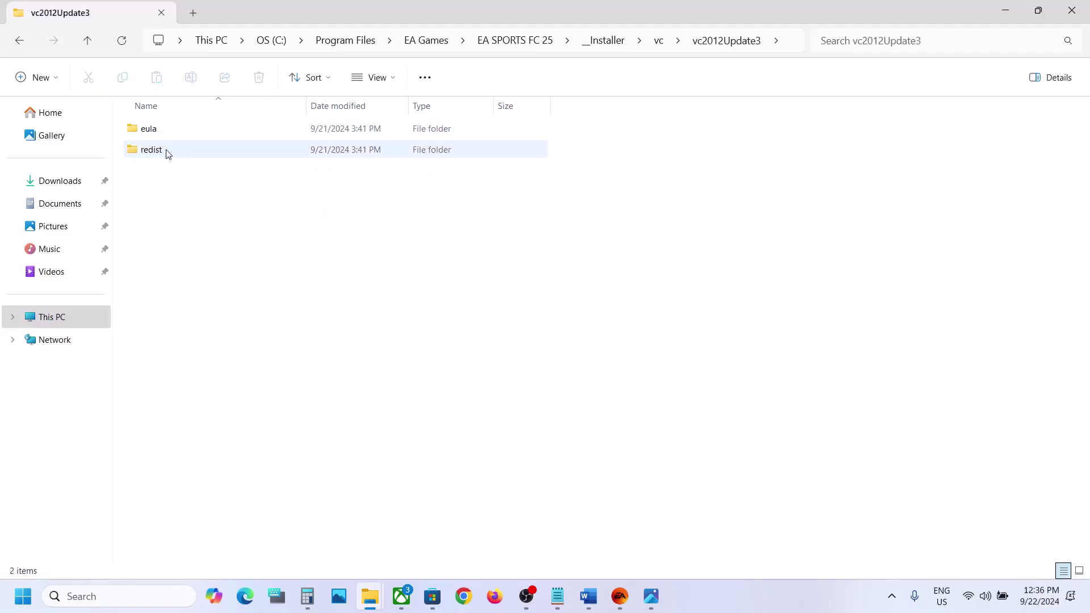
pyautogui.doubleClick(167, 152)
pyautogui.click(206, 134)
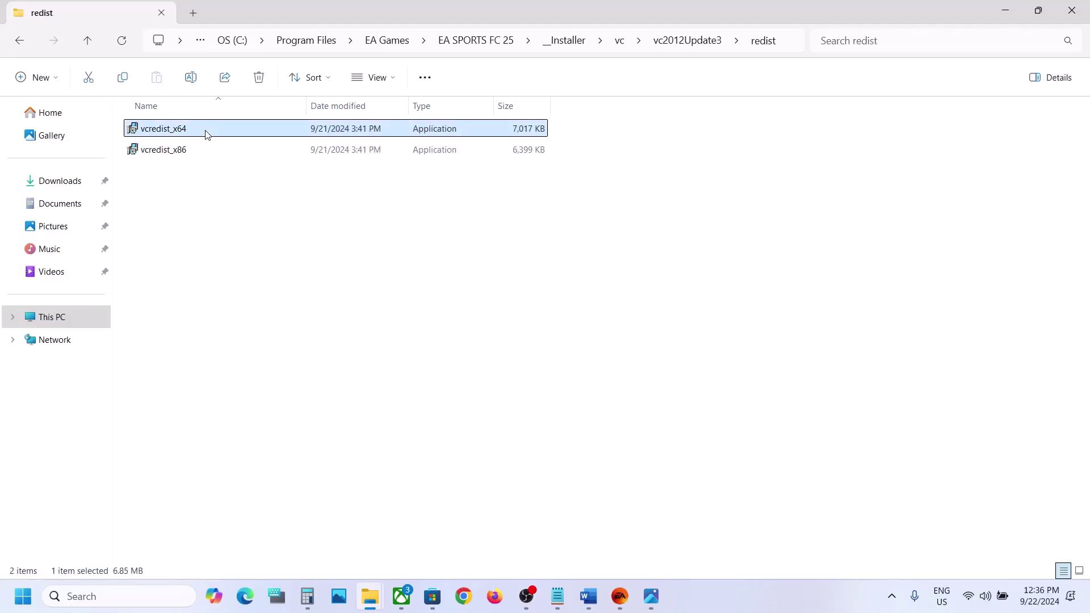
# - Run vcredist_x64 as administrator and repair the x64 Visual C++ 2012 redistributable
pyautogui.rightClick(220, 132)
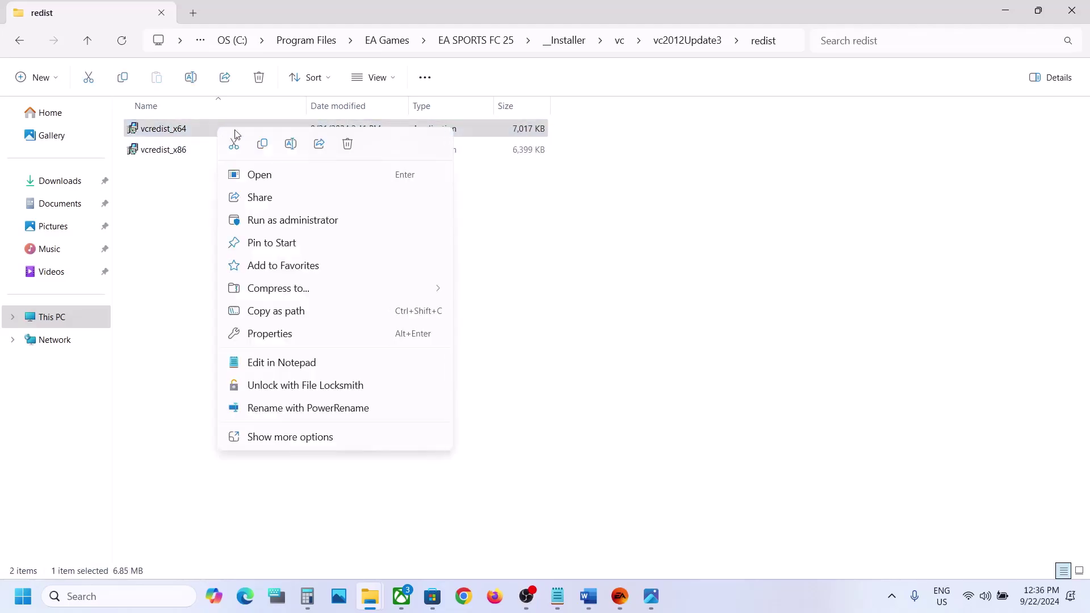
pyautogui.click(287, 219)
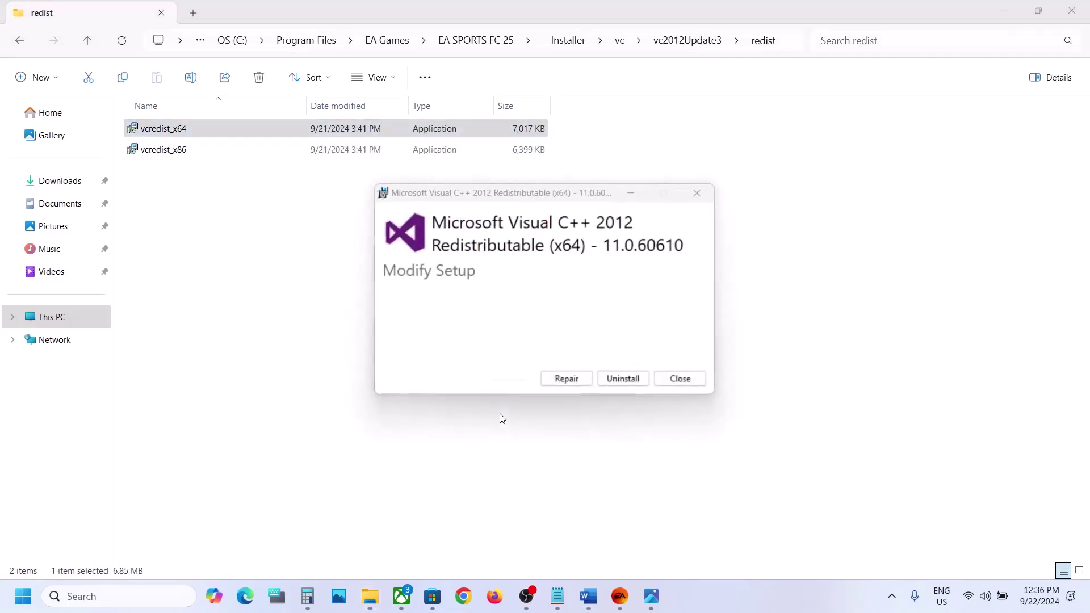
pyautogui.click(561, 380)
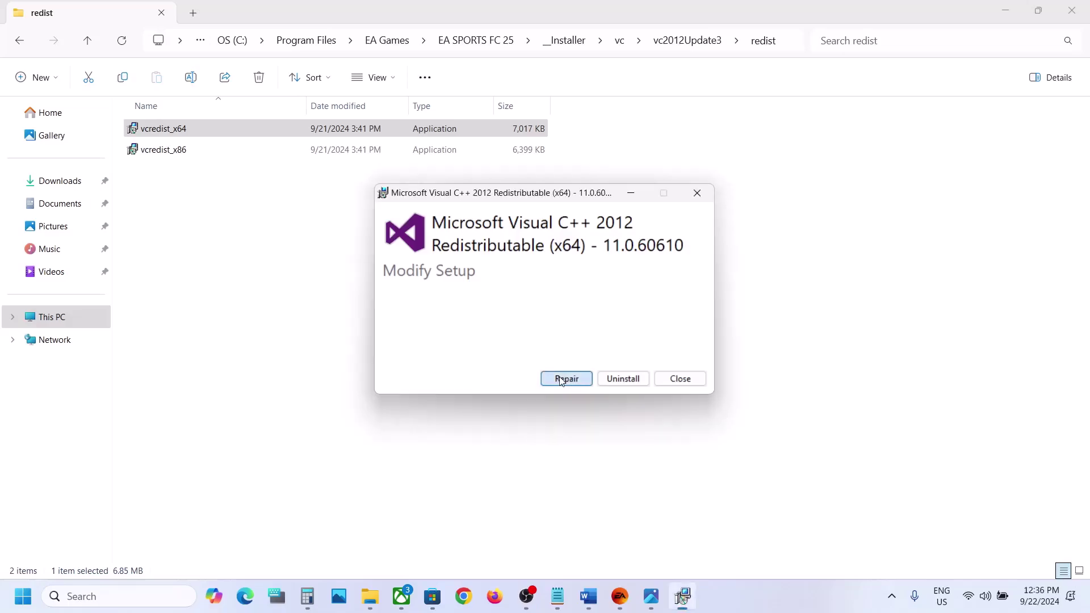
pyautogui.click(680, 379)
# - Run vcredist_x86 as administrator and repair the x86 Visual C++ 2012 redistributable
pyautogui.click(170, 151)
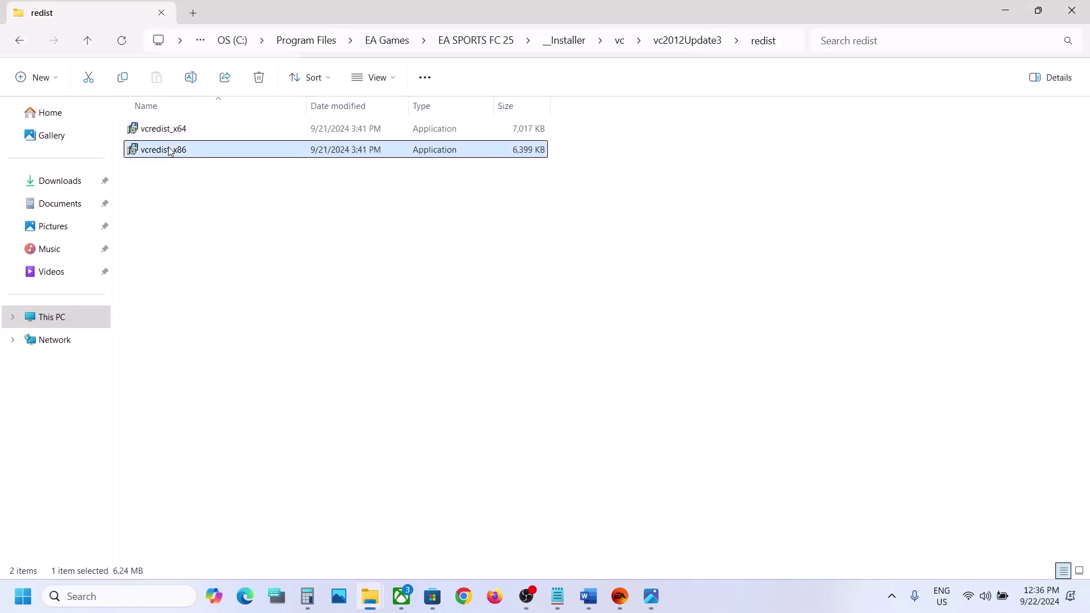
pyautogui.rightClick(170, 150)
pyautogui.click(240, 241)
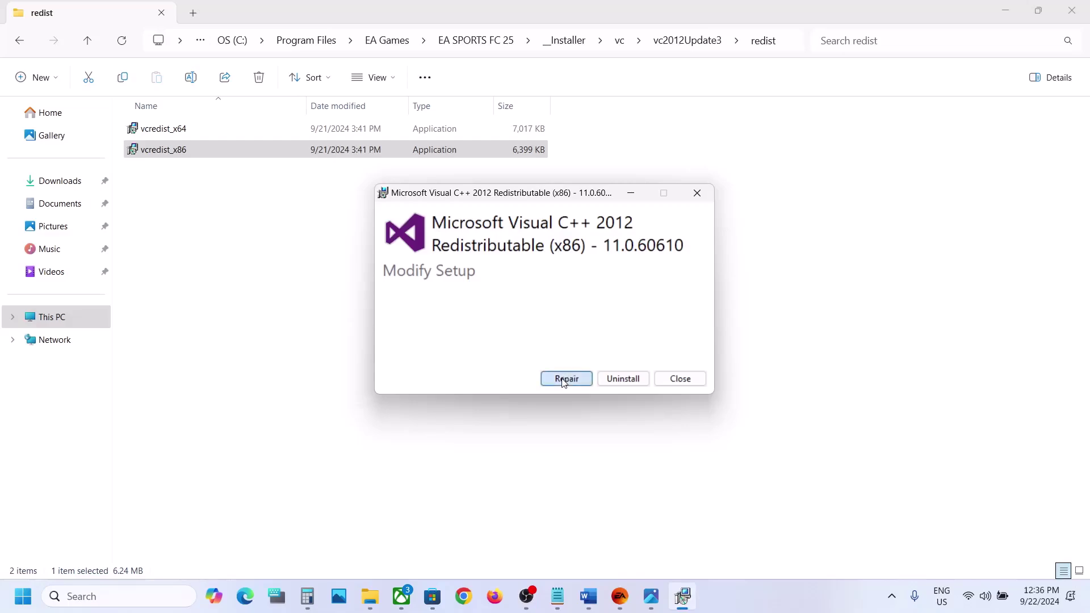
pyautogui.click(564, 381)
pyautogui.click(680, 379)
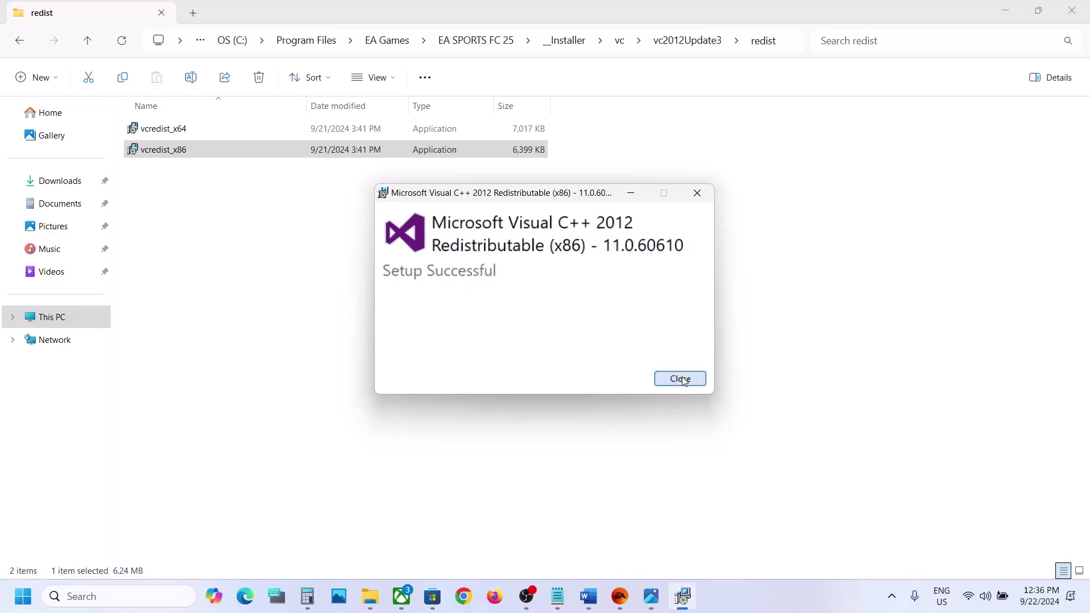
# - Clear the file selection and bring up the Start menu's power options
pyautogui.click(454, 224)
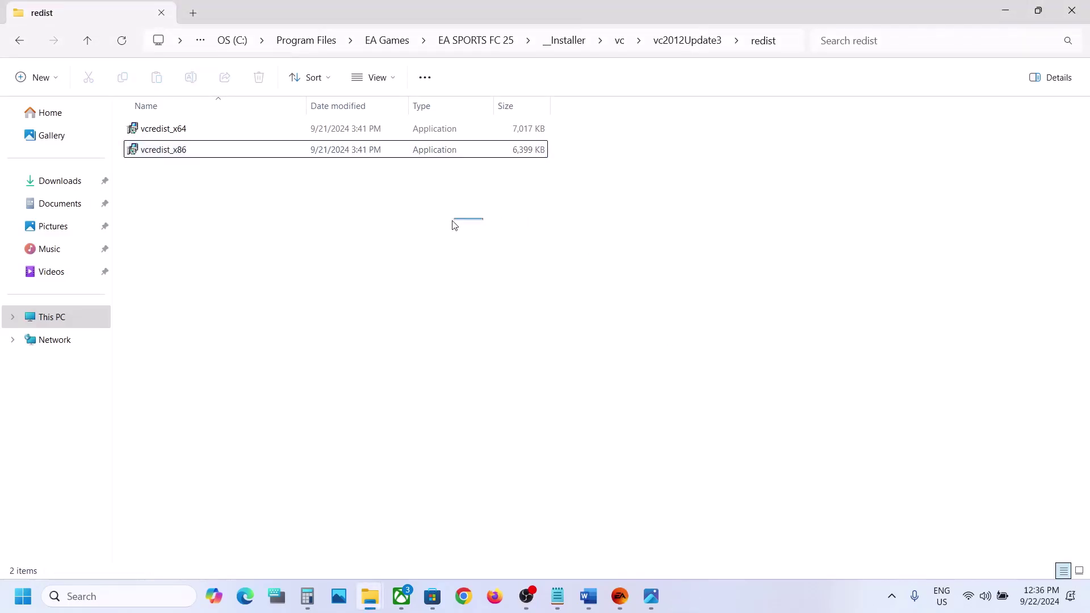
pyautogui.click(26, 595)
pyautogui.click(419, 546)
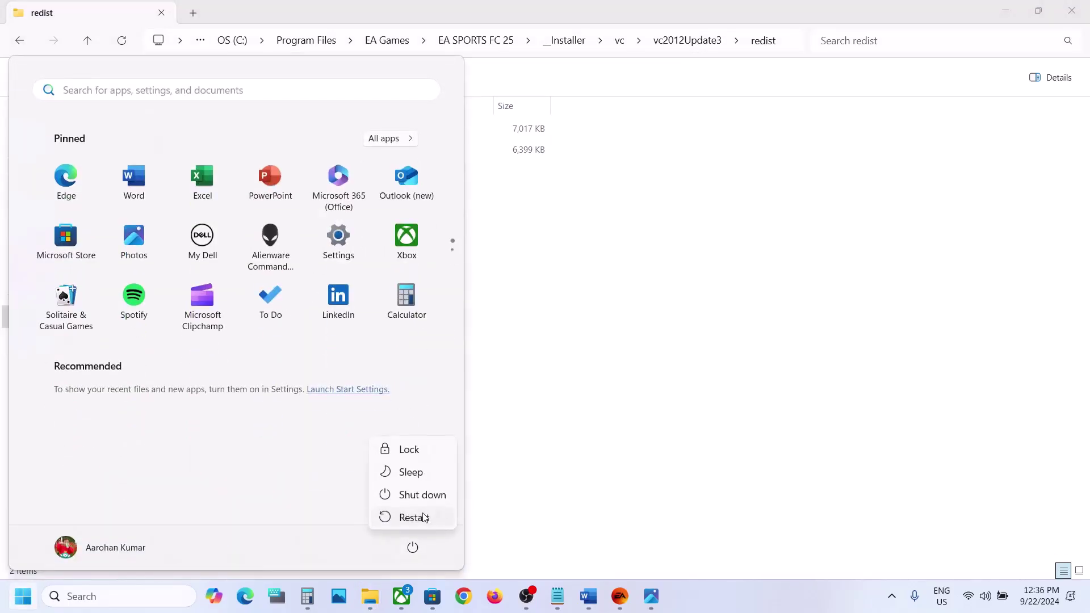
# - Restart Windows, highlight the Step 2 'Uninstall Visual C++ 2012 file' note, and search 'control'
pyautogui.click(627, 452)
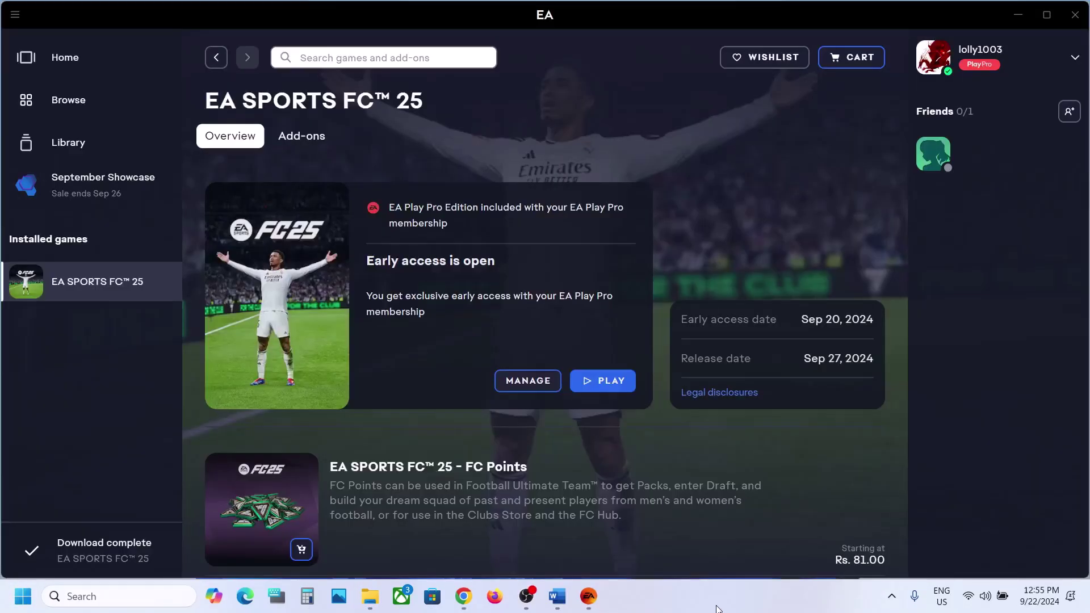
pyautogui.click(557, 596)
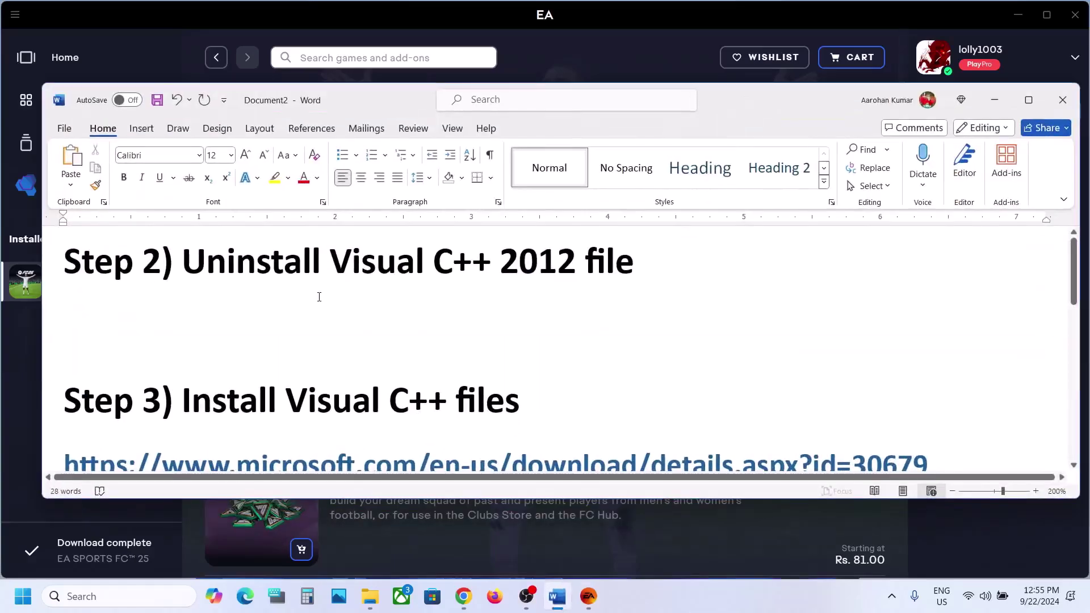
pyautogui.moveTo(194, 264); pyautogui.dragTo(633, 252)
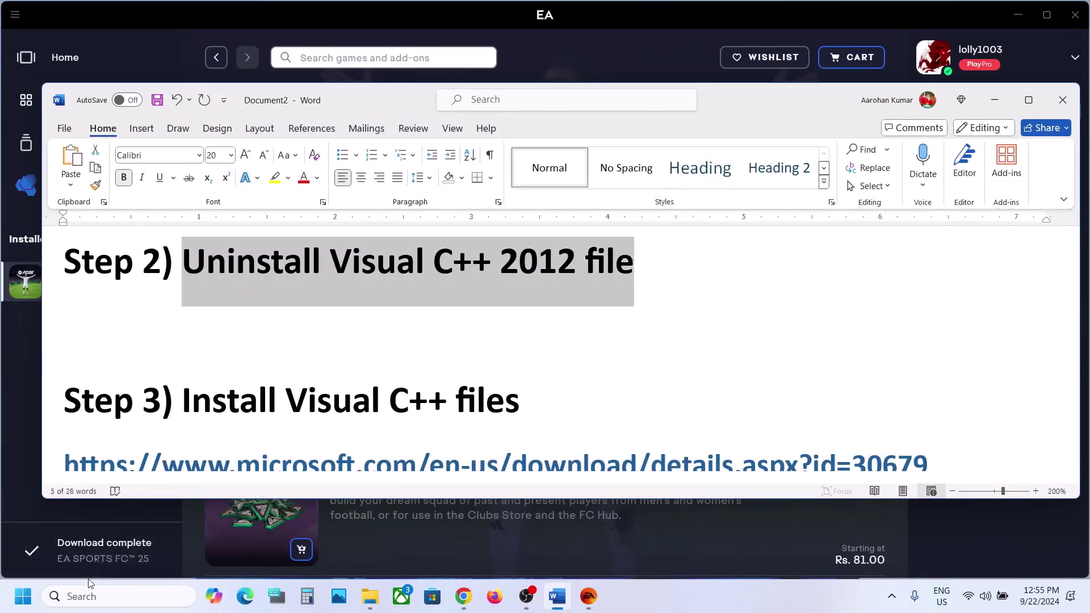
pyautogui.click(89, 596)
pyautogui.write('contr')
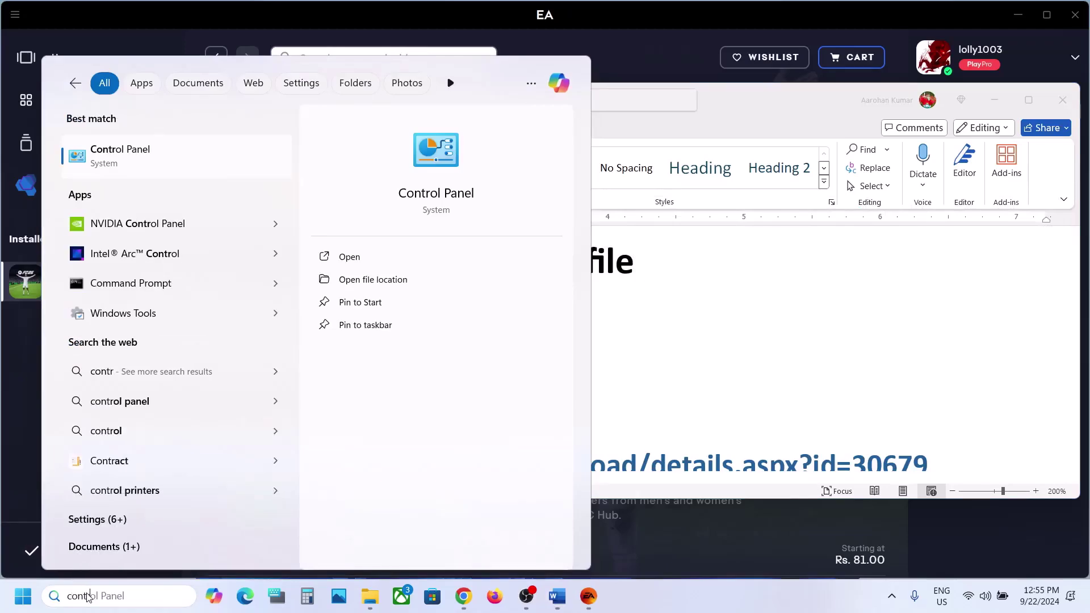
pyautogui.write('ol')
# - Open Control Panel's Programs and Features and select the Visual C++ 2012 x64 and x86 entries
pyautogui.press('Return')
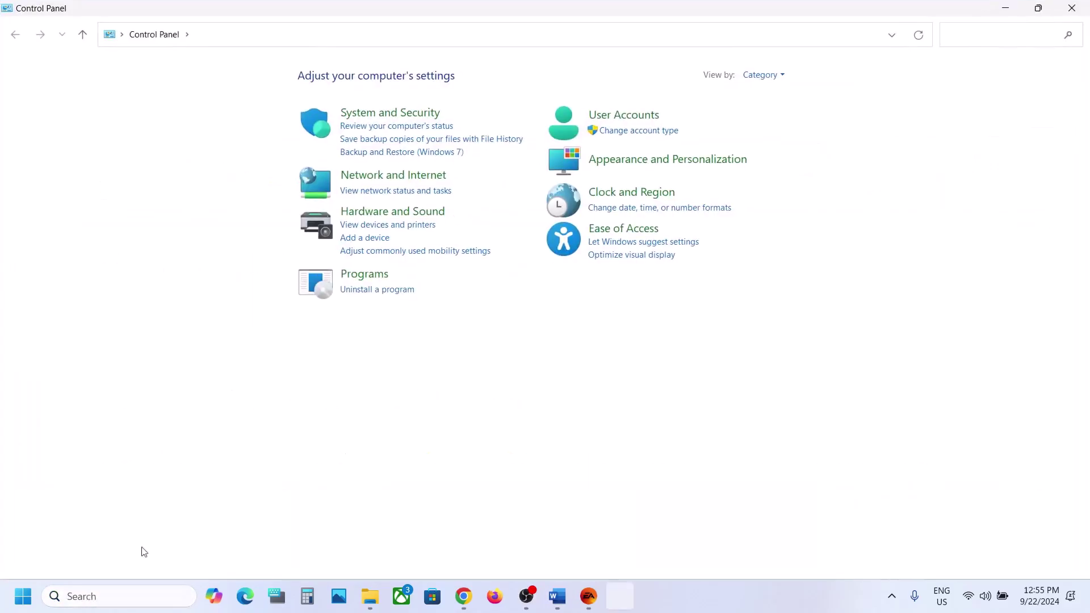
pyautogui.click(372, 290)
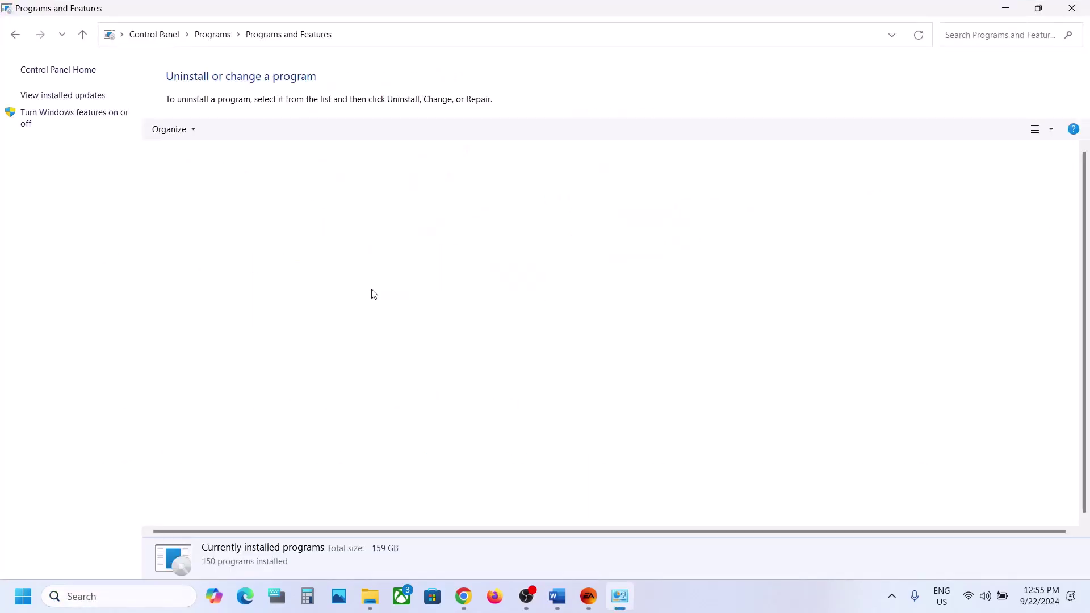
pyautogui.scroll(-20, 306, 364)
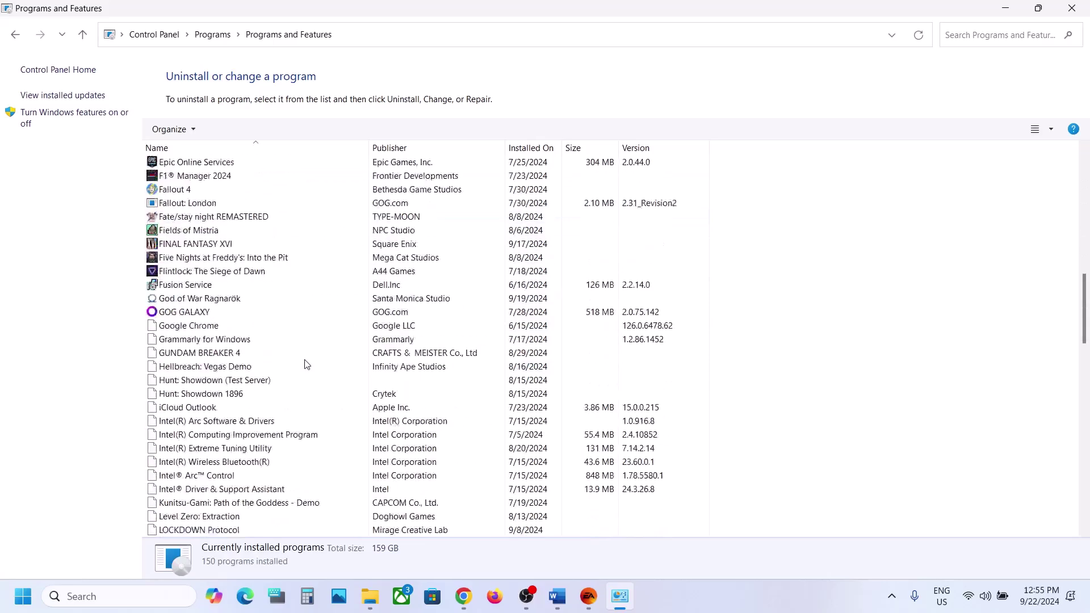
pyautogui.scroll(-1, 305, 364)
pyautogui.scroll(1, 306, 364)
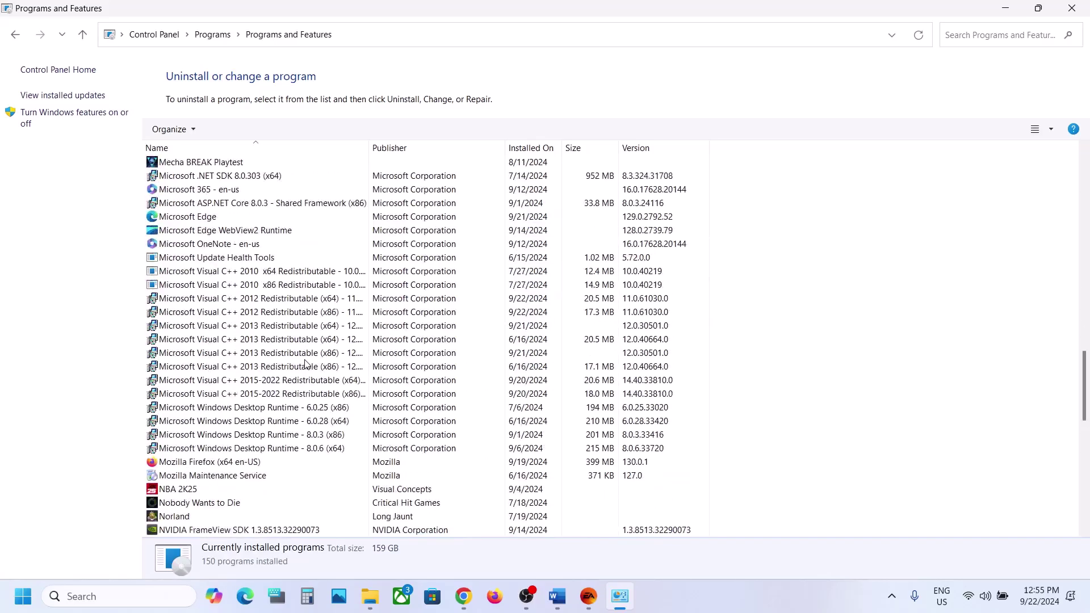
pyautogui.click(264, 301)
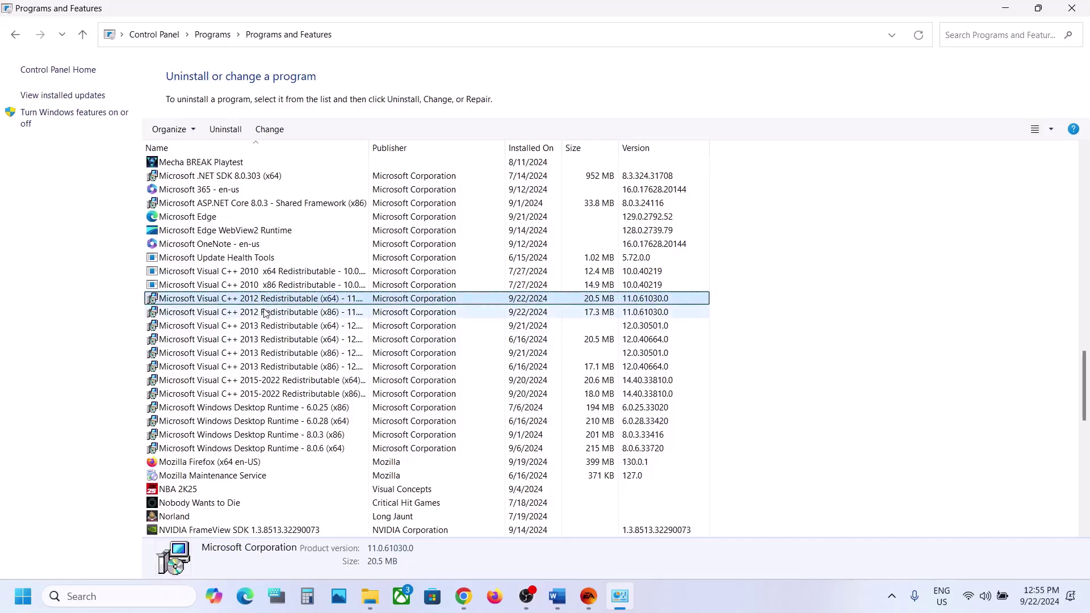
pyautogui.click(266, 314)
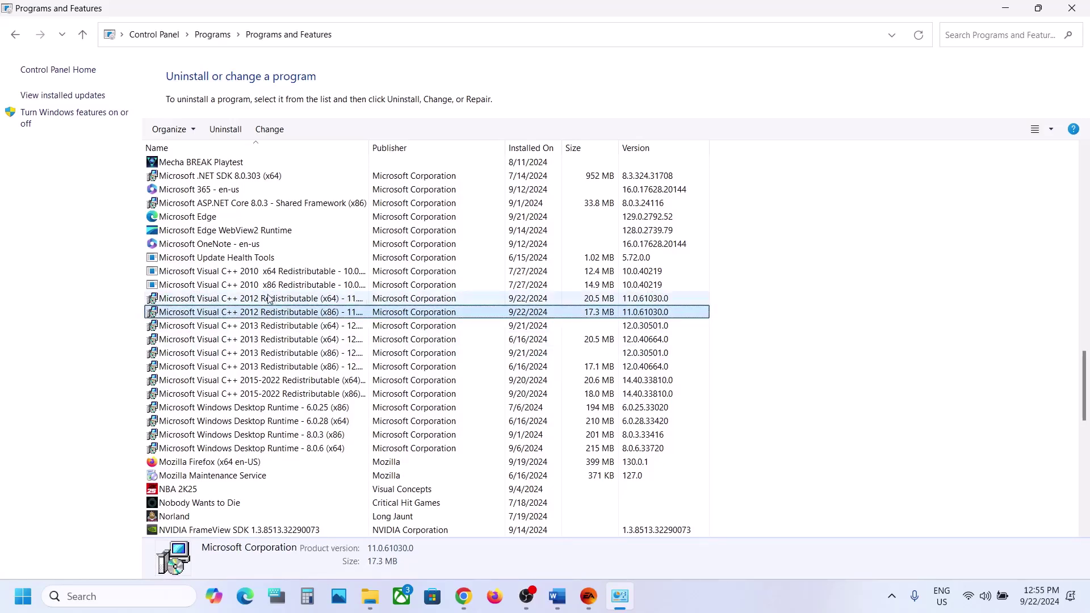
pyautogui.click(267, 301)
pyautogui.click(267, 310)
pyautogui.click(265, 300)
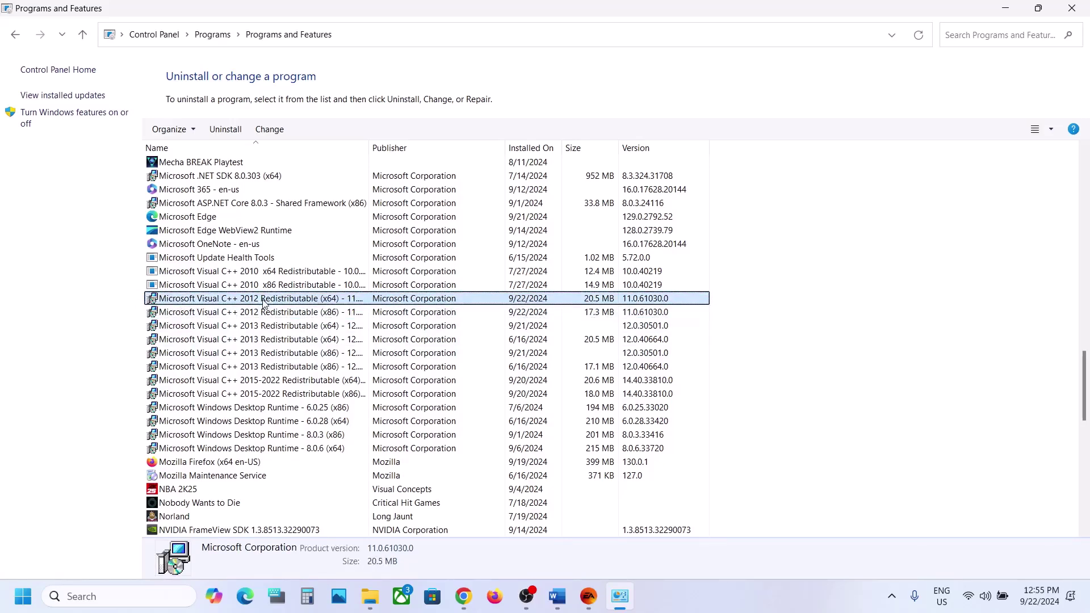
pyautogui.click(261, 315)
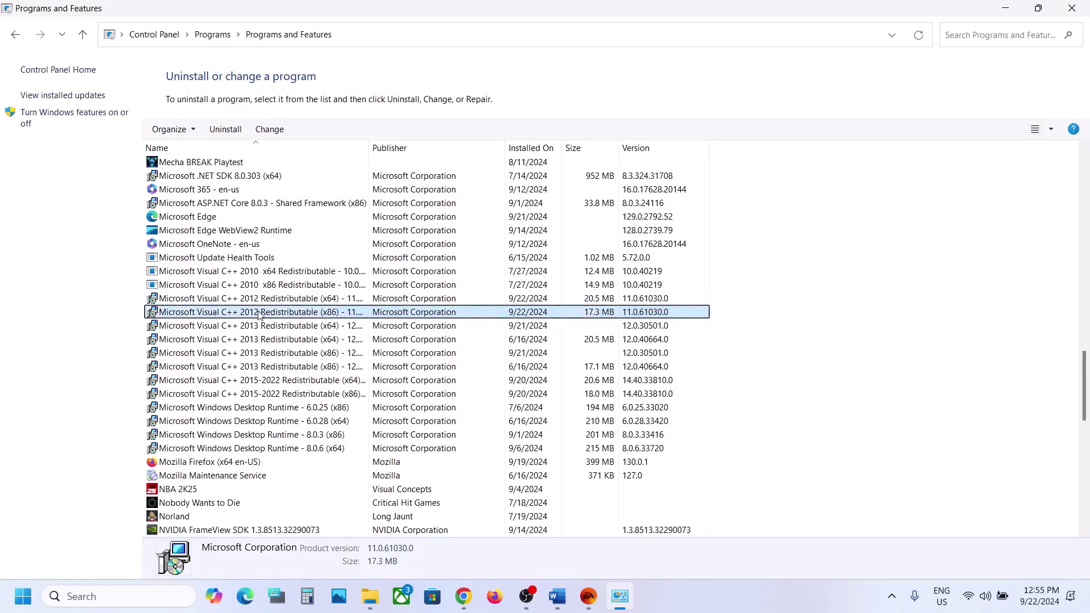
pyautogui.click(254, 304)
pyautogui.rightClick(255, 306)
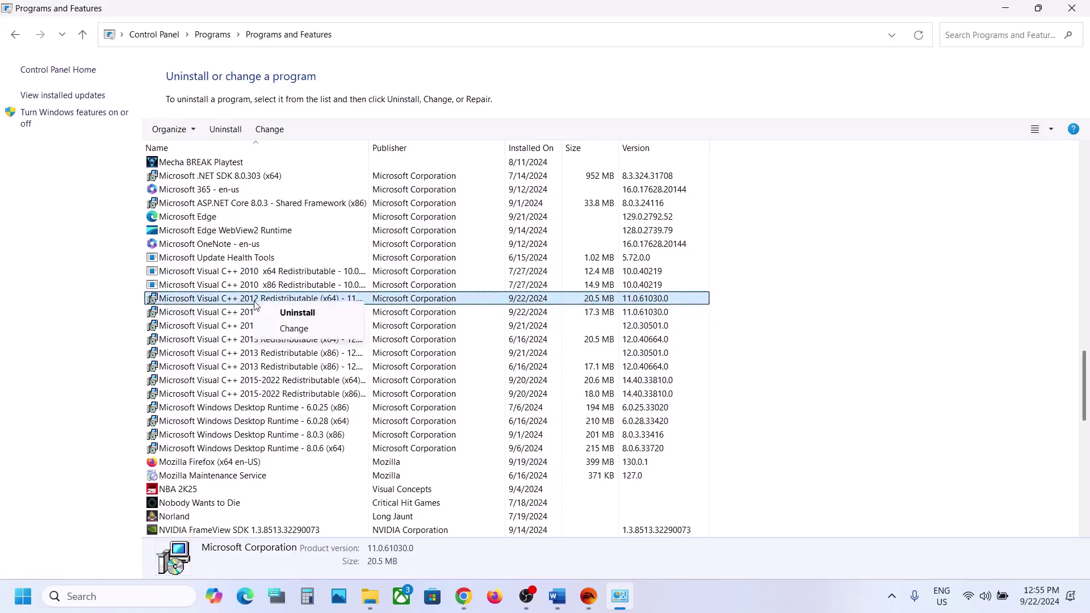
pyautogui.click(316, 318)
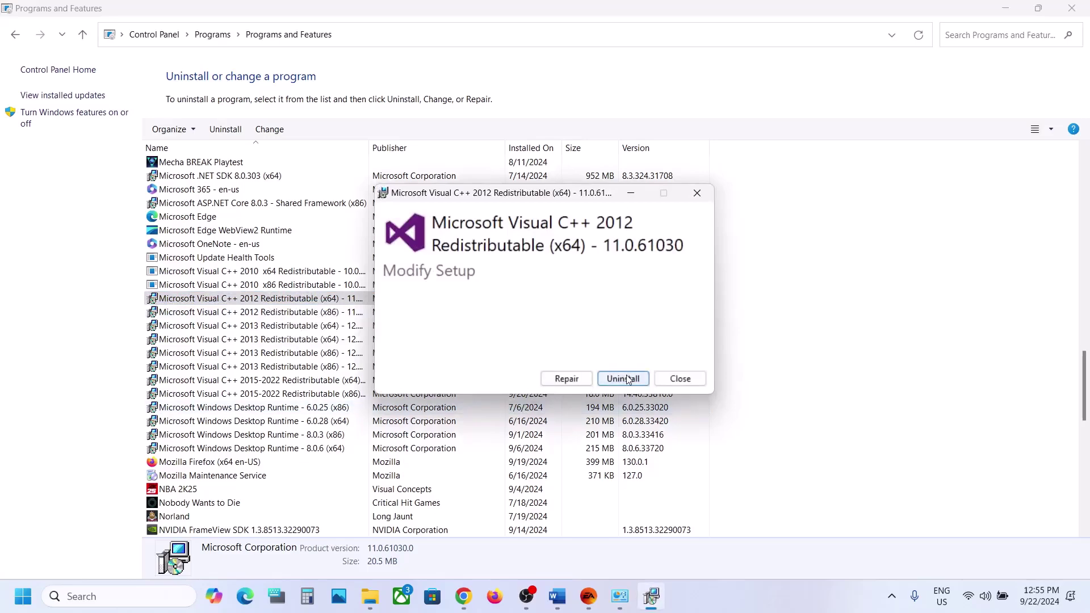
pyautogui.click(660, 382)
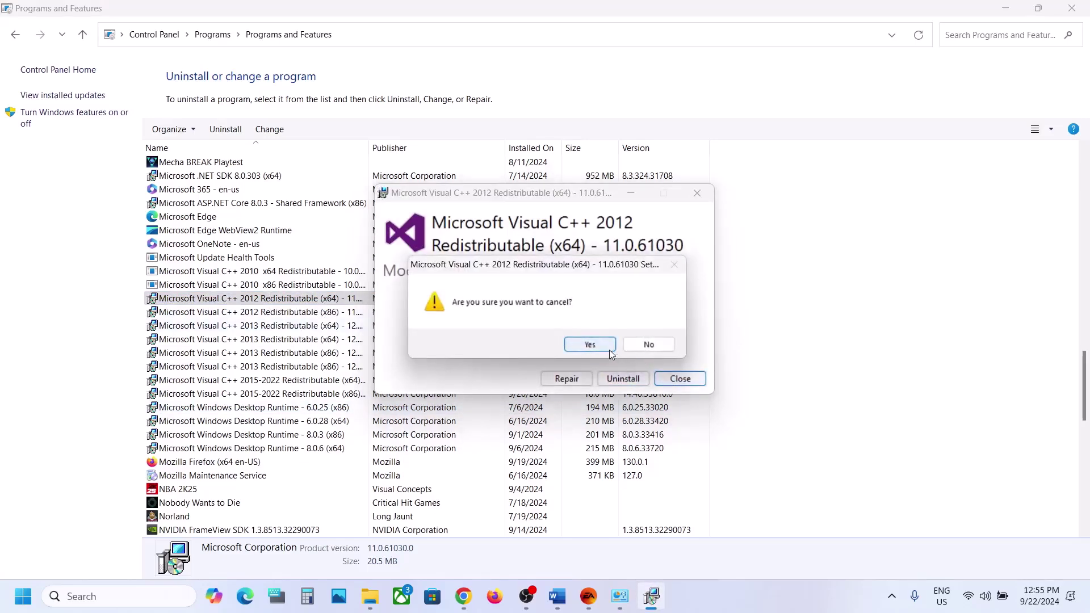
pyautogui.click(609, 349)
# - Start uninstalling the Visual C++ 2012 x86 redistributable, then cancel its setup and confirm
pyautogui.click(350, 316)
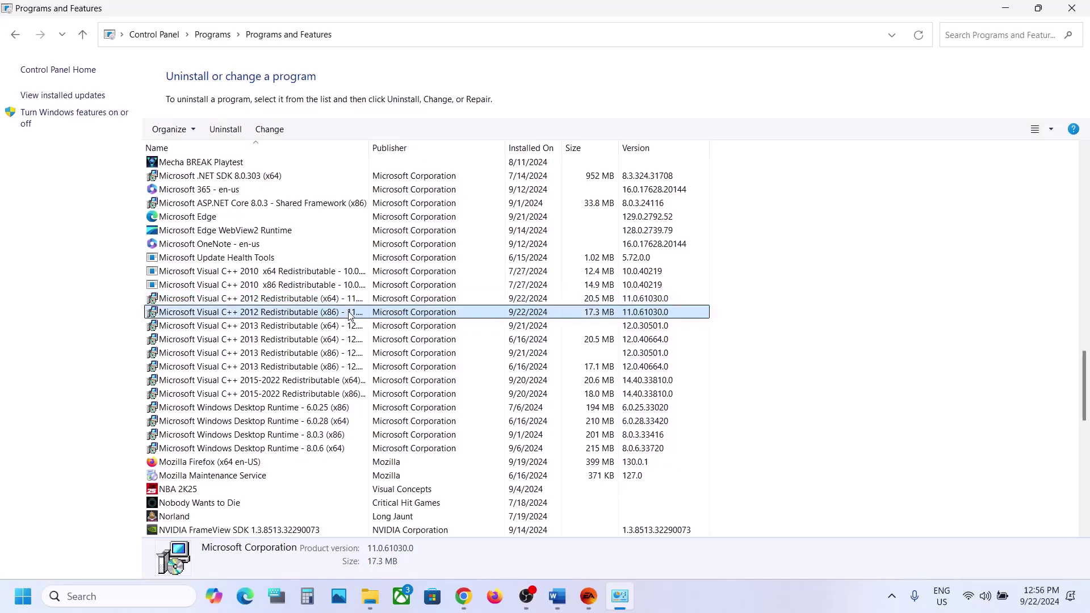
pyautogui.rightClick(269, 317)
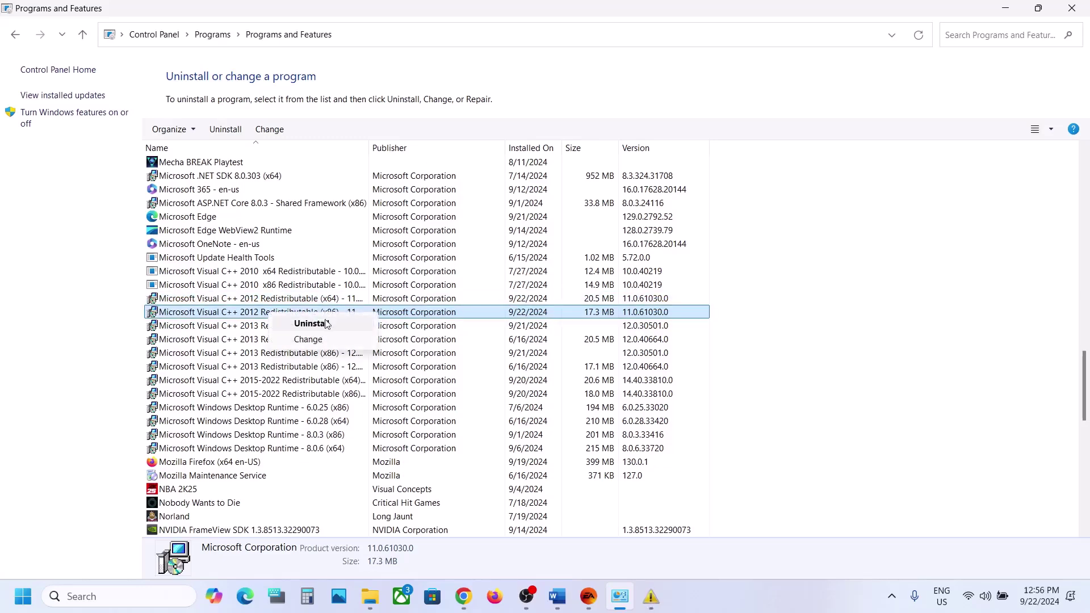
pyautogui.click(330, 325)
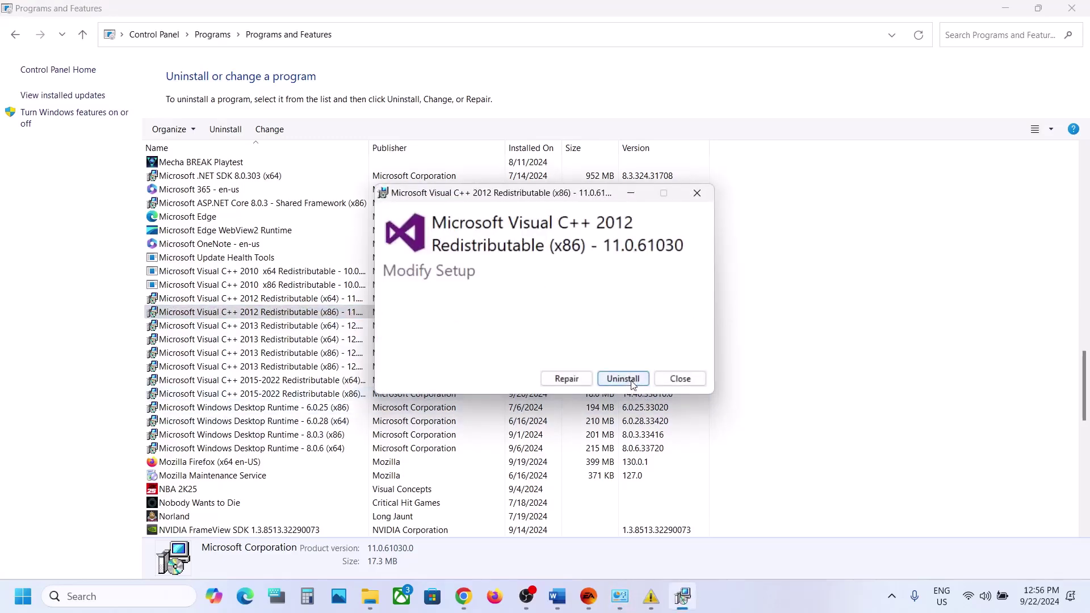
pyautogui.click(672, 379)
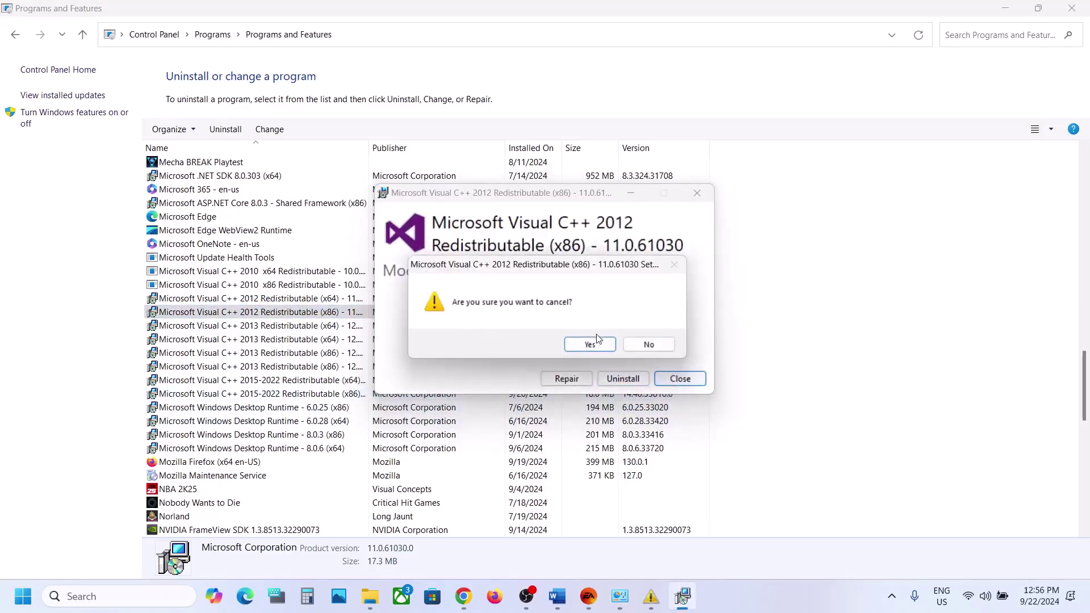
pyautogui.click(590, 344)
# - Check the Start menu's power options, then return to the EA app's EA SPORTS FC 25 page
pyautogui.click(25, 598)
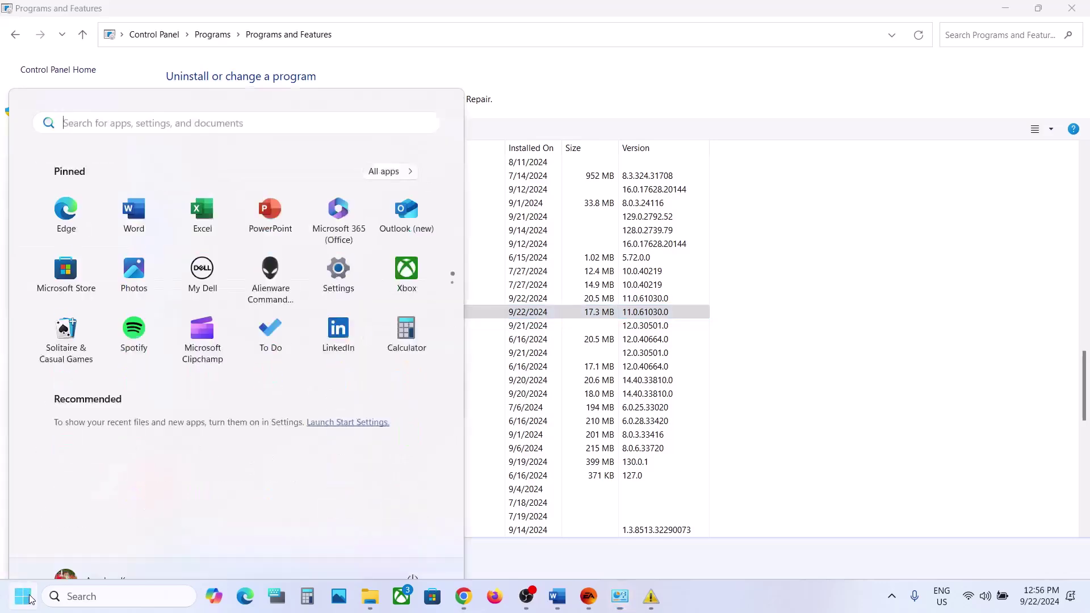
pyautogui.click(413, 547)
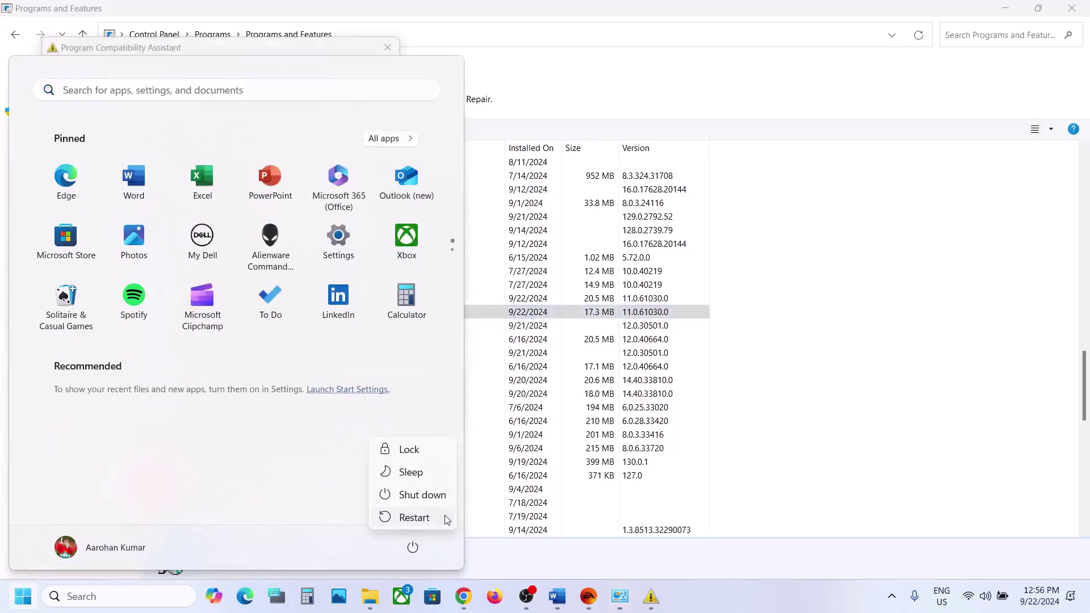
pyautogui.click(595, 597)
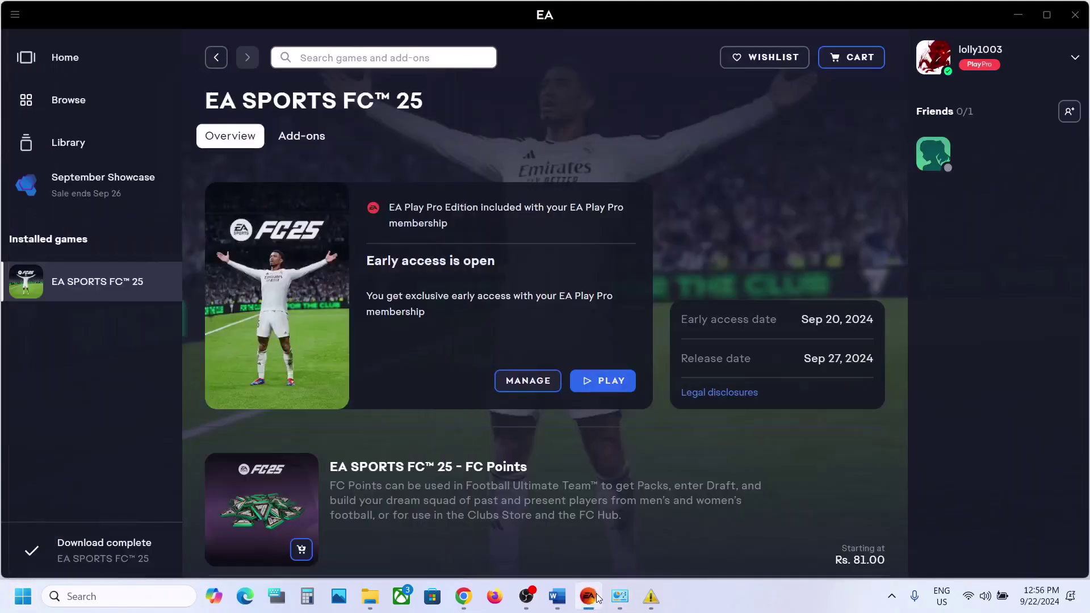
# - Copy the first Step 3 Visual C++ 2012 download link from the Word notes into Chrome
pyautogui.click(558, 595)
pyautogui.scroll(-3, 397, 355)
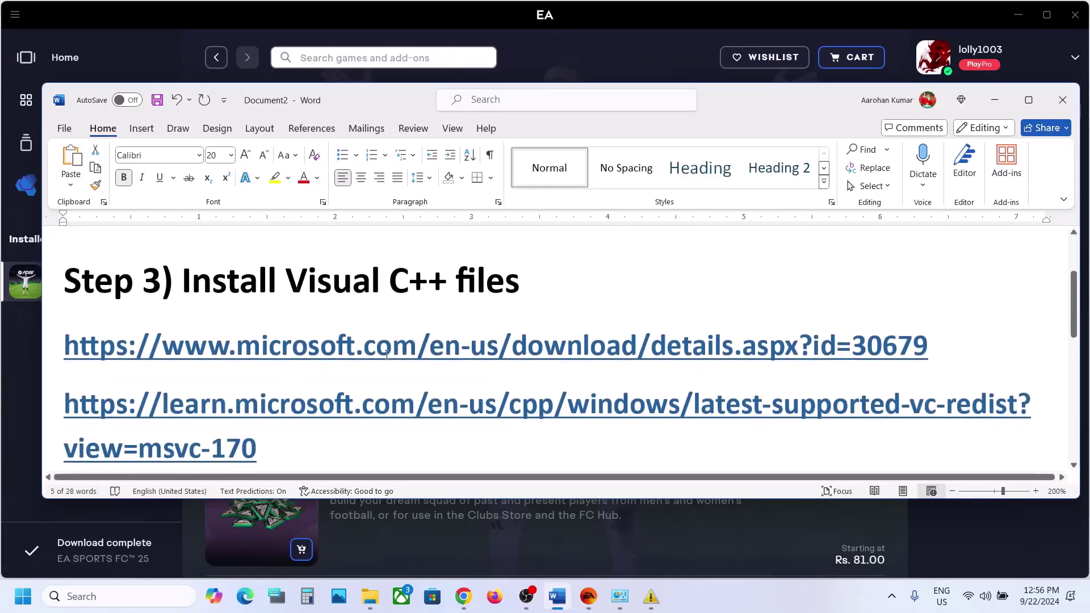
pyautogui.moveTo(959, 348); pyautogui.dragTo(307, 371)
pyautogui.hotkey('ctrl', 'c')
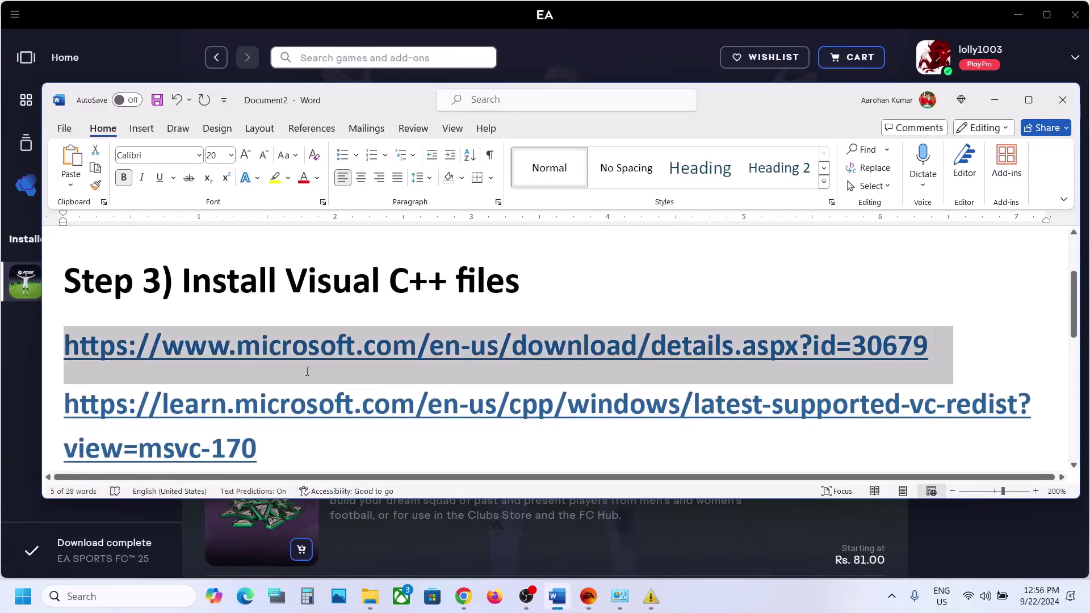
pyautogui.click(463, 596)
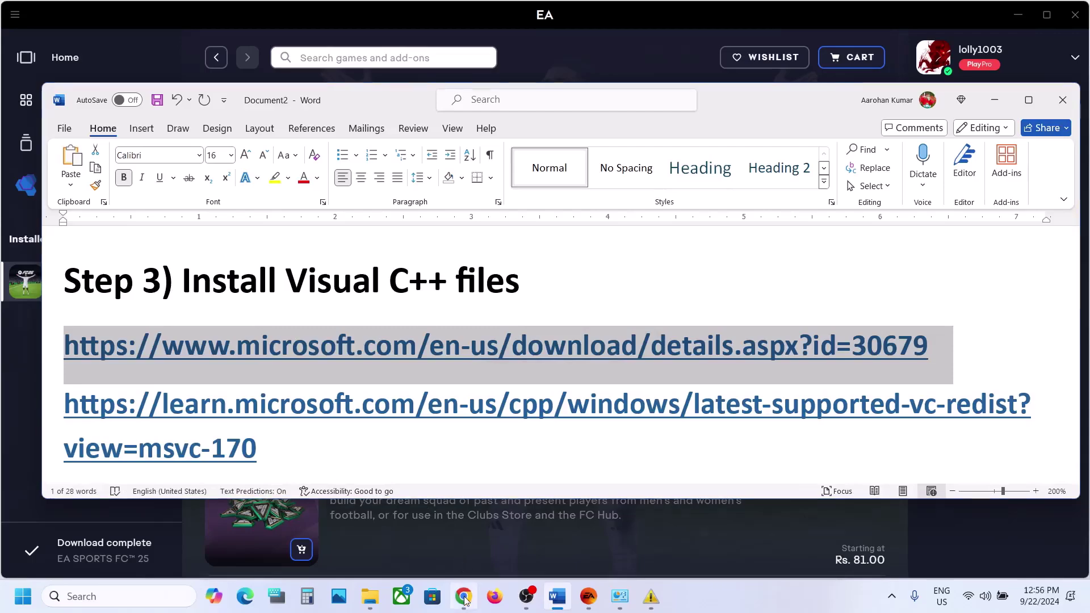
# - Load the pasted Visual Studio 2012 Update 4 page and download VSU_4\vcredist_x64.exe (6.9 MB)
pyautogui.hotkey('ctrl', 'v')
pyautogui.press('Return')
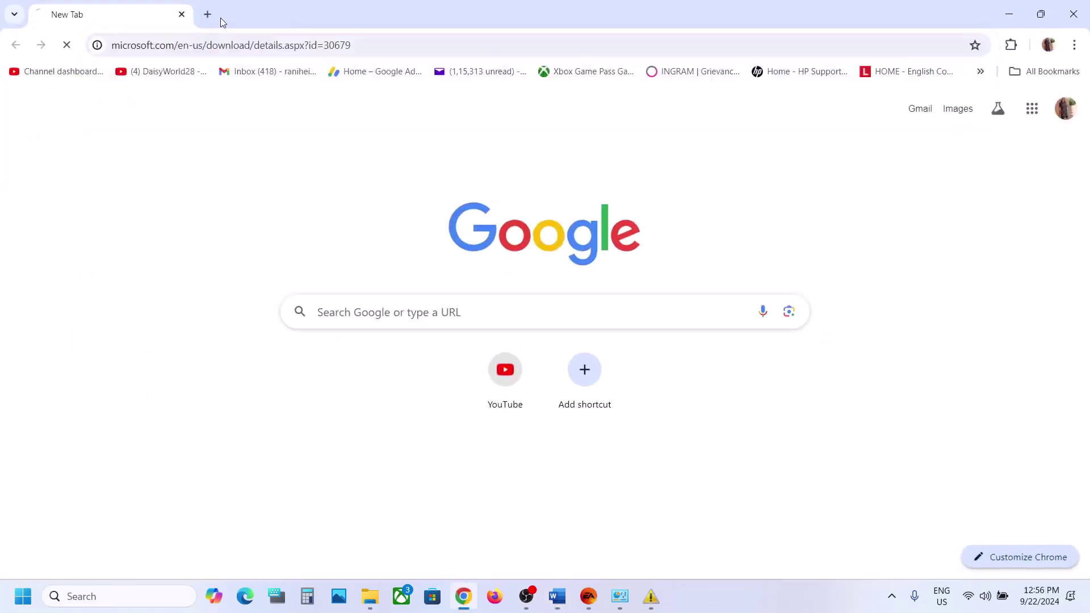
pyautogui.scroll(-2, 523, 298)
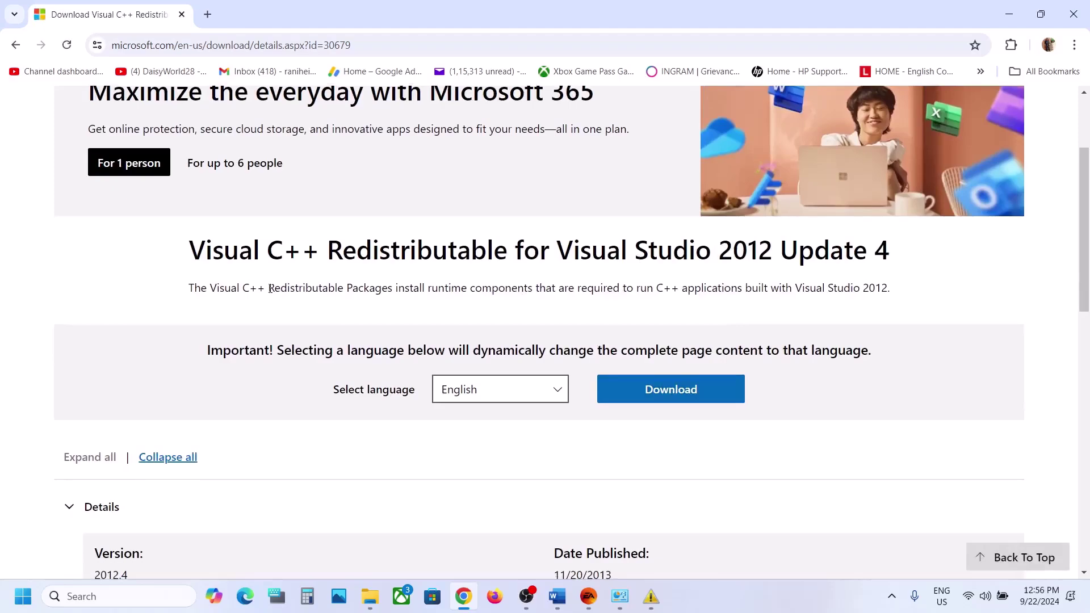
pyautogui.click(703, 396)
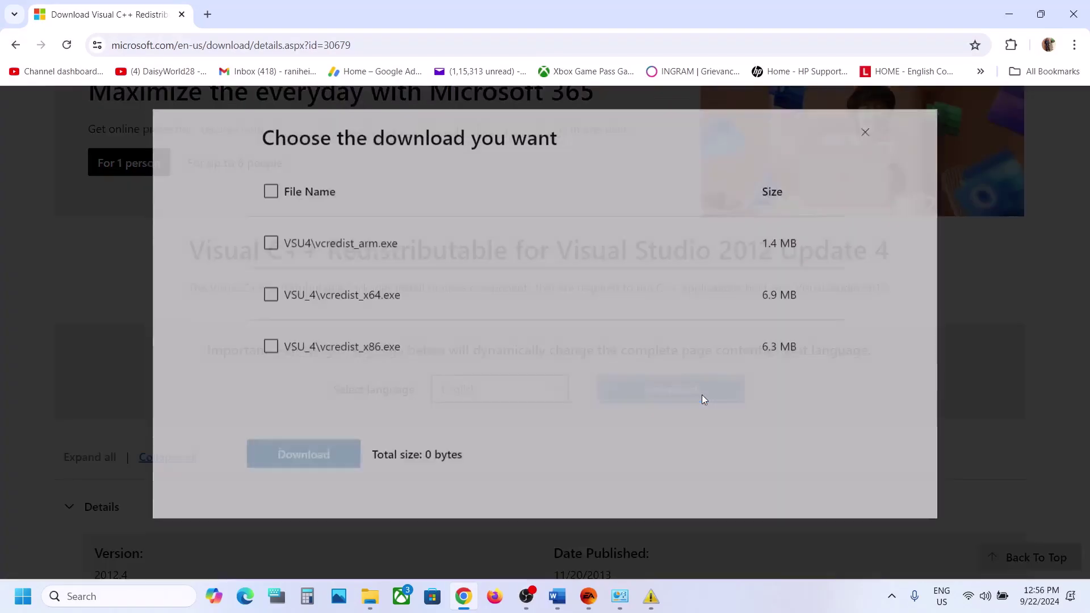
pyautogui.click(280, 314)
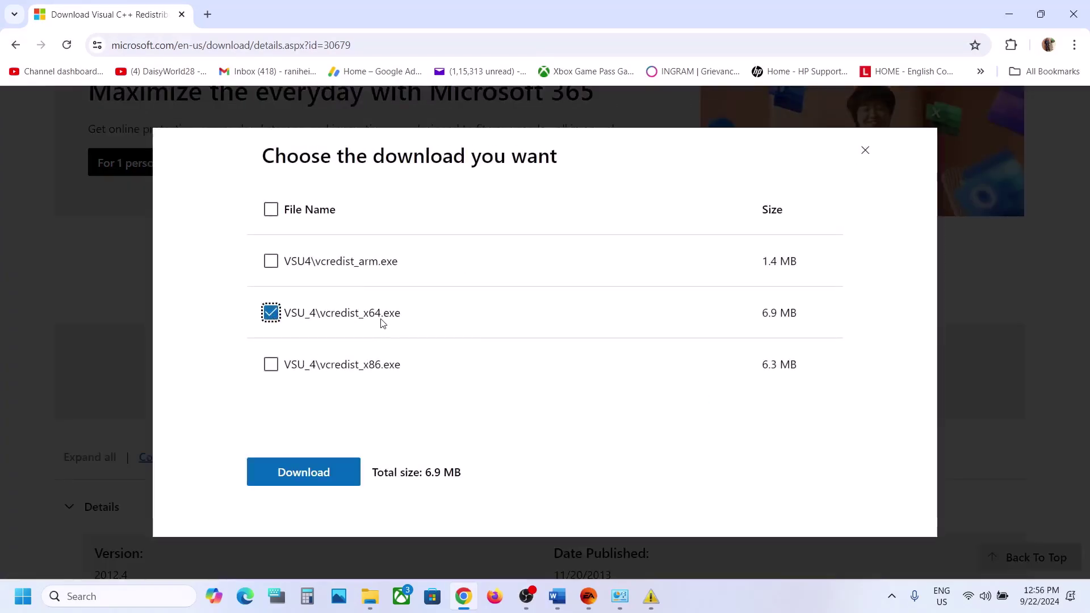
pyautogui.click(308, 469)
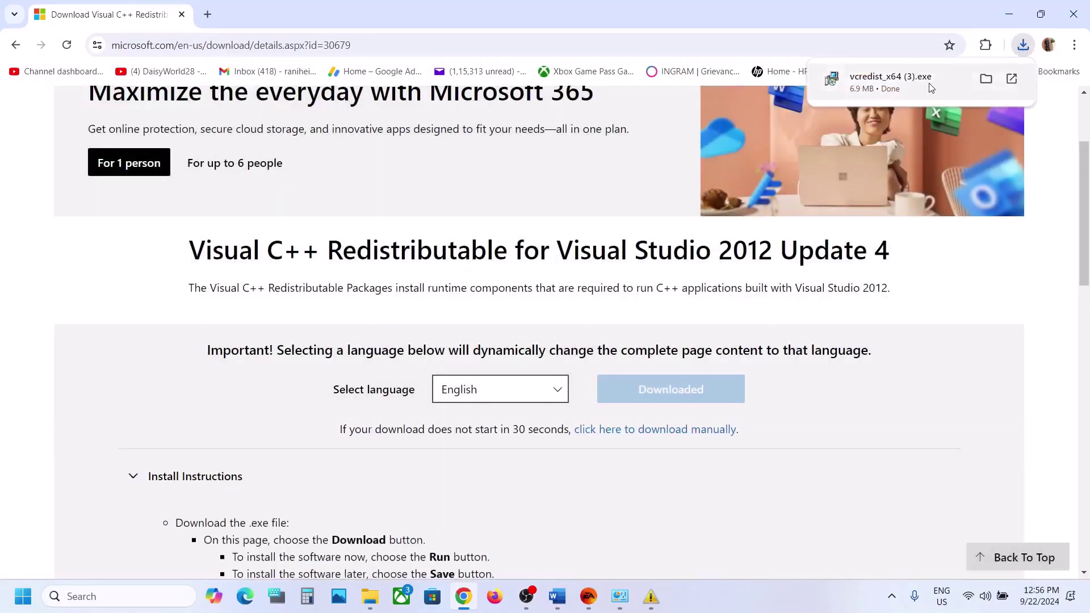
# - Run vcredist_x64 (3).exe and repair Visual C++ 2012 x64 11.0.61030 until Setup Successful
pyautogui.click(932, 88)
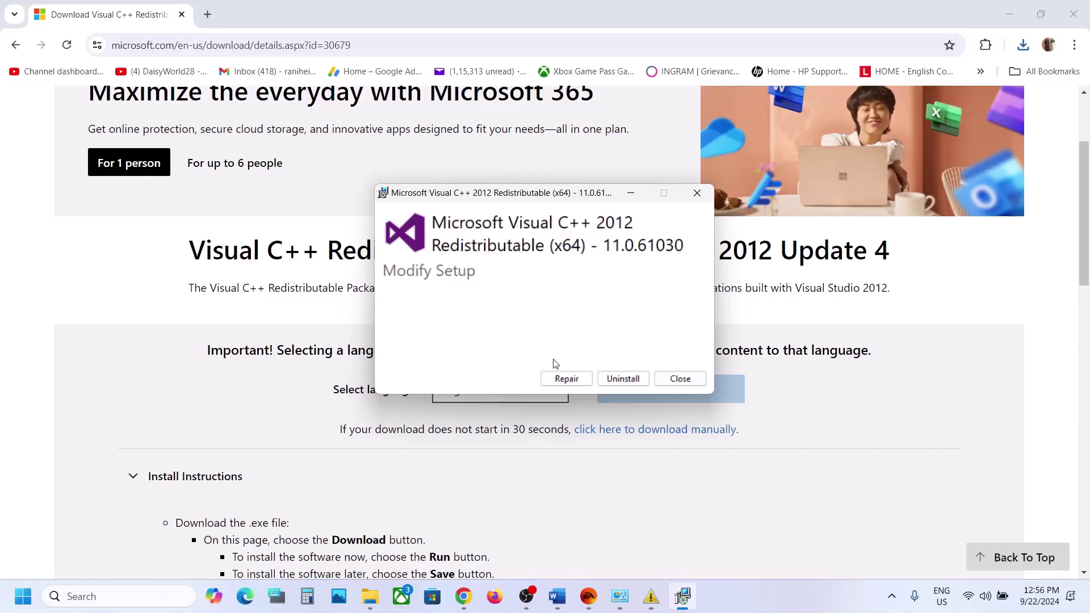
pyautogui.click(560, 378)
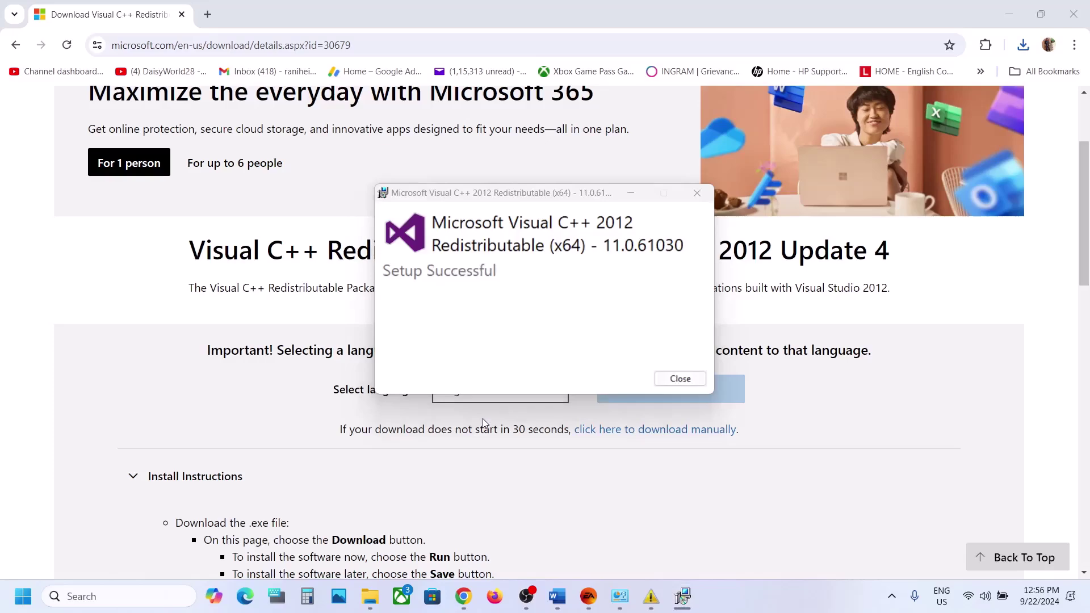
pyautogui.click(679, 380)
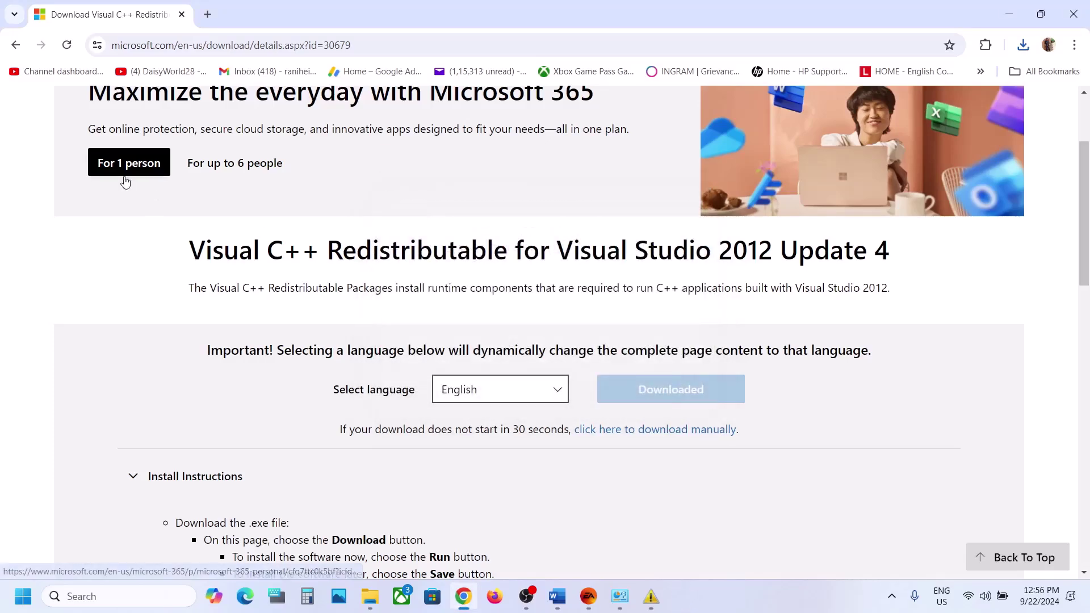
# - Reload the 2012 Update 4 page and download VSU_4\vcredist_x86.exe (6.3 MB)
pyautogui.click(66, 51)
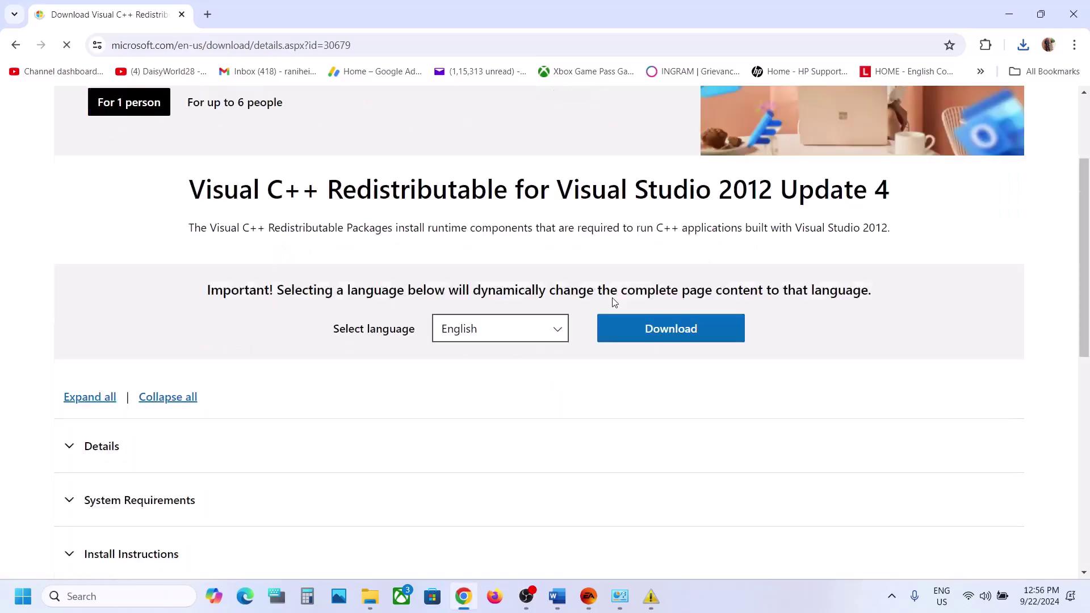
pyautogui.click(659, 339)
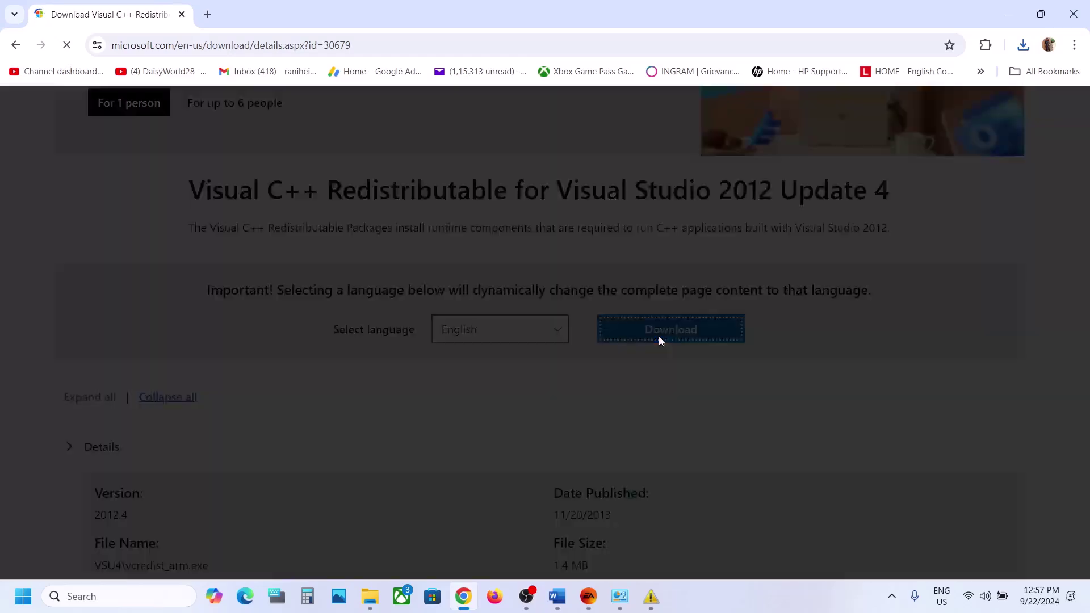
pyautogui.click(271, 366)
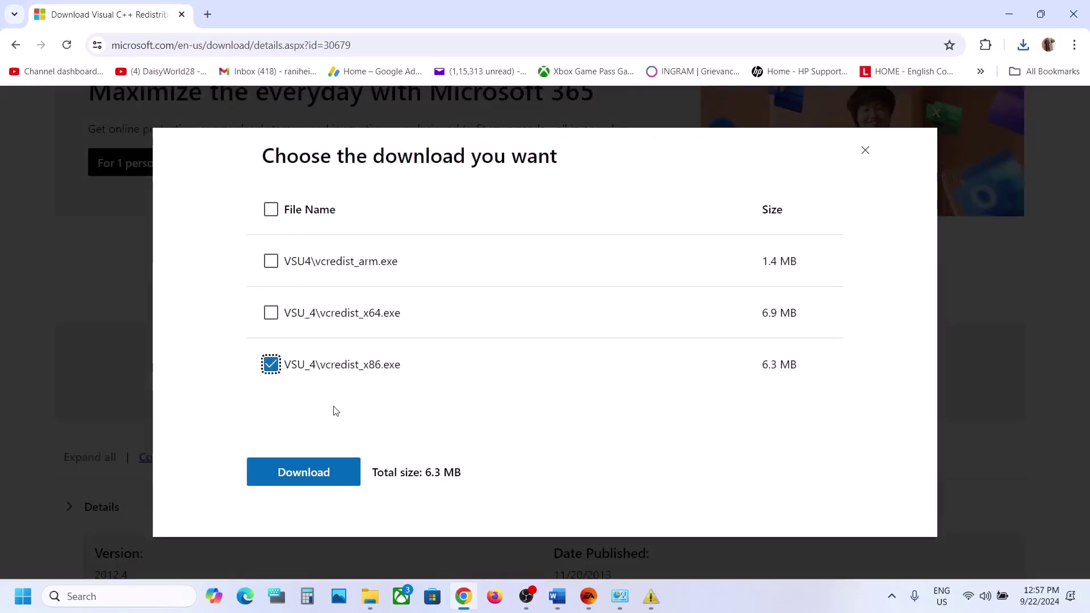
pyautogui.click(317, 472)
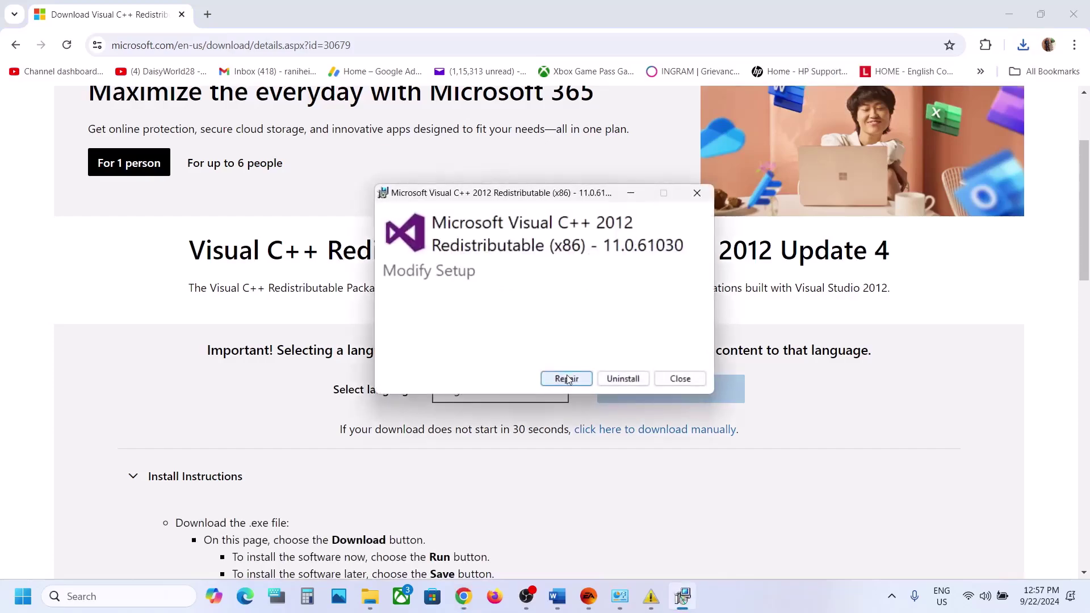
# - Cancel the 2012 x86 setup without repairing, and dismiss the Start power options
pyautogui.click(663, 380)
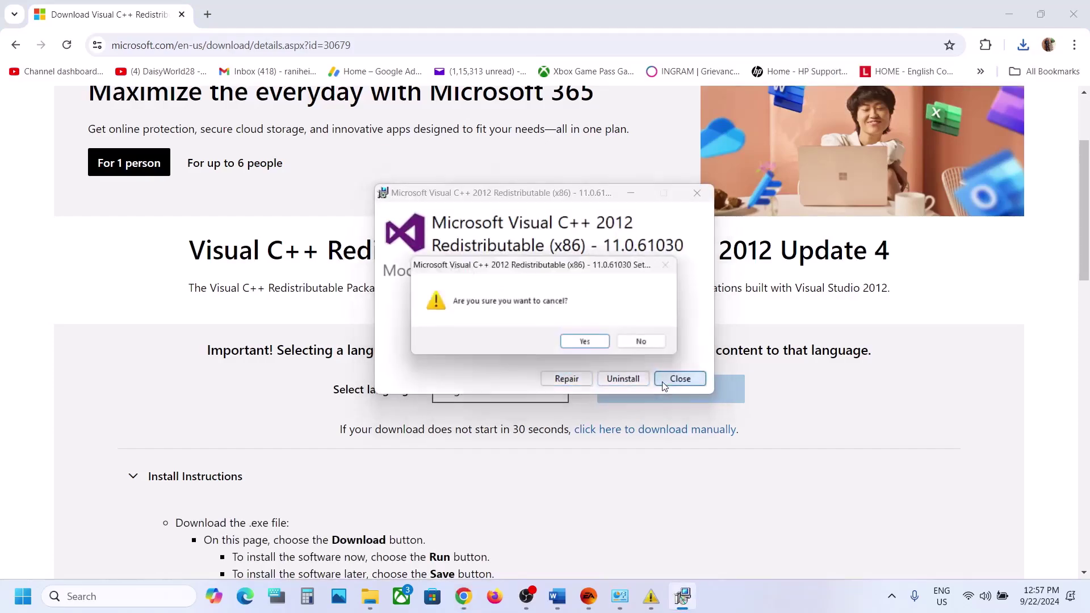
pyautogui.click(590, 344)
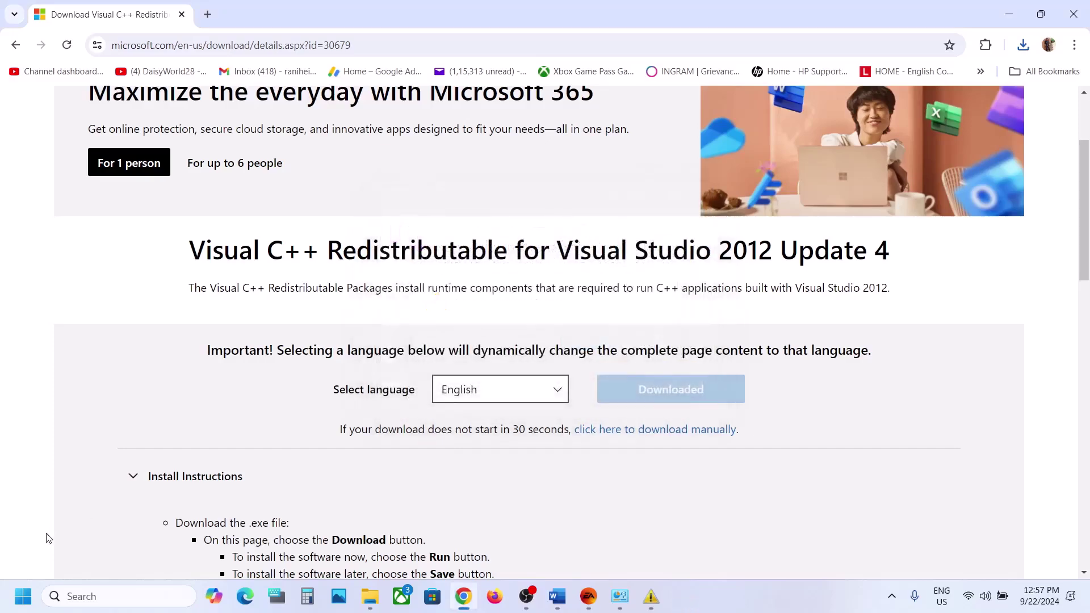
pyautogui.click(23, 597)
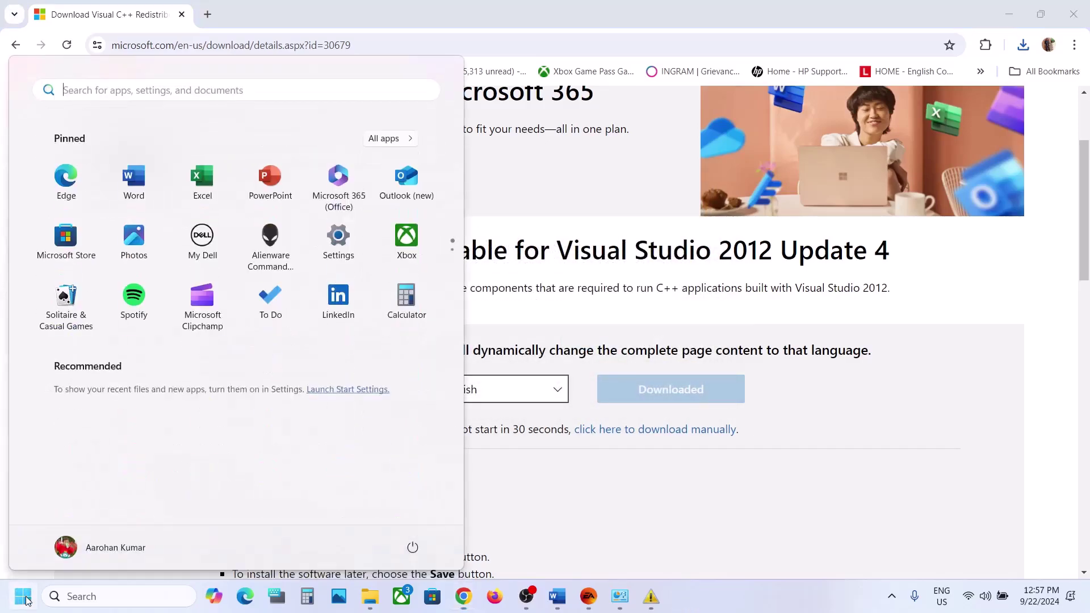
pyautogui.click(420, 552)
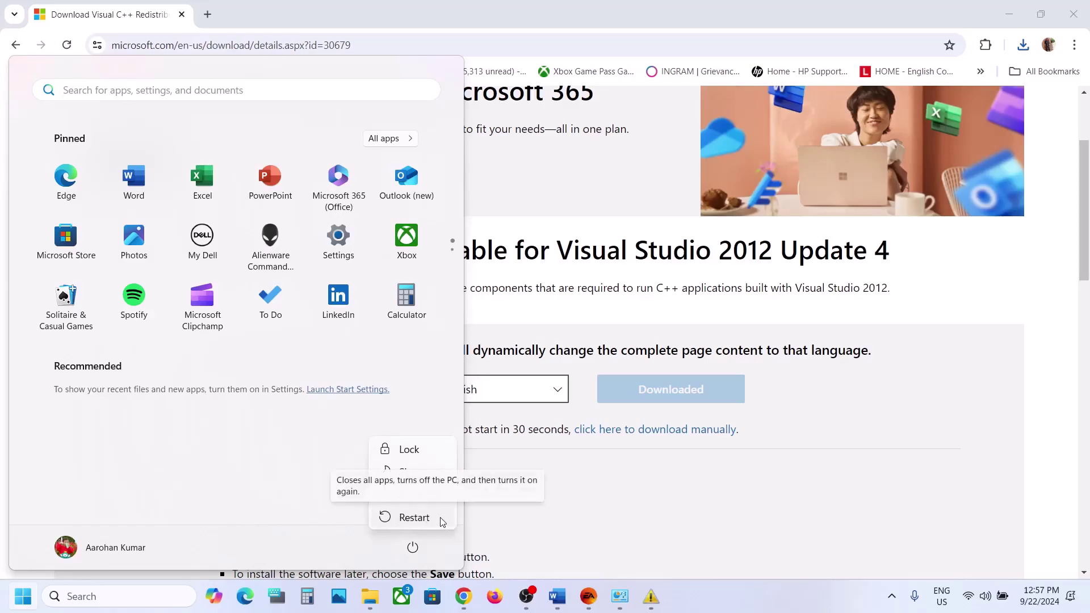
pyautogui.click(584, 518)
pyautogui.click(584, 518)
# - Select the second learn.microsoft.com link in the Word notes and return to Chrome
pyautogui.click(589, 604)
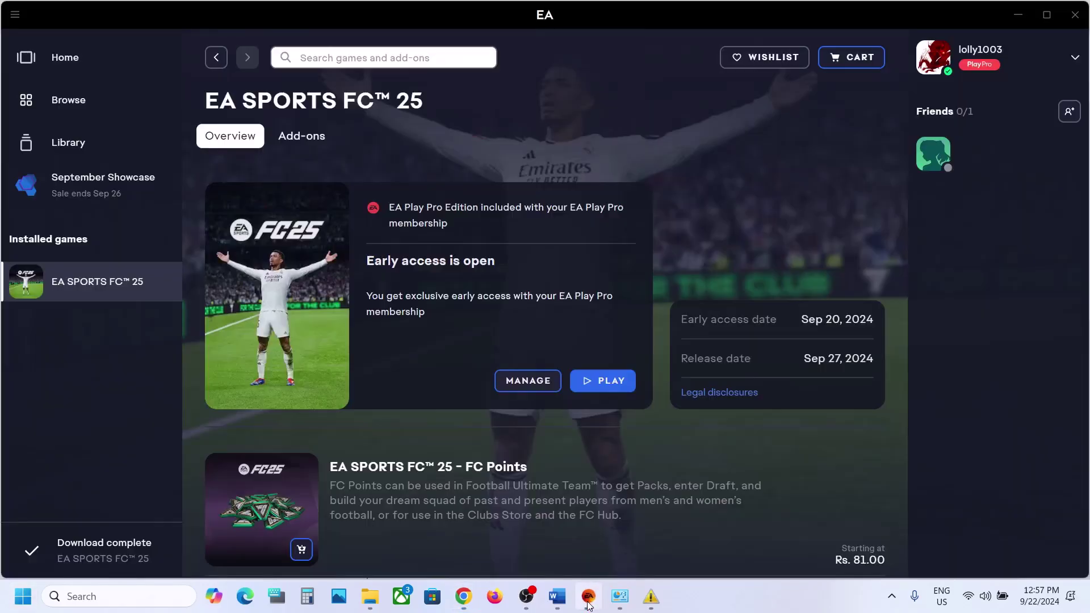
pyautogui.click(557, 597)
pyautogui.scroll(-1, 516, 450)
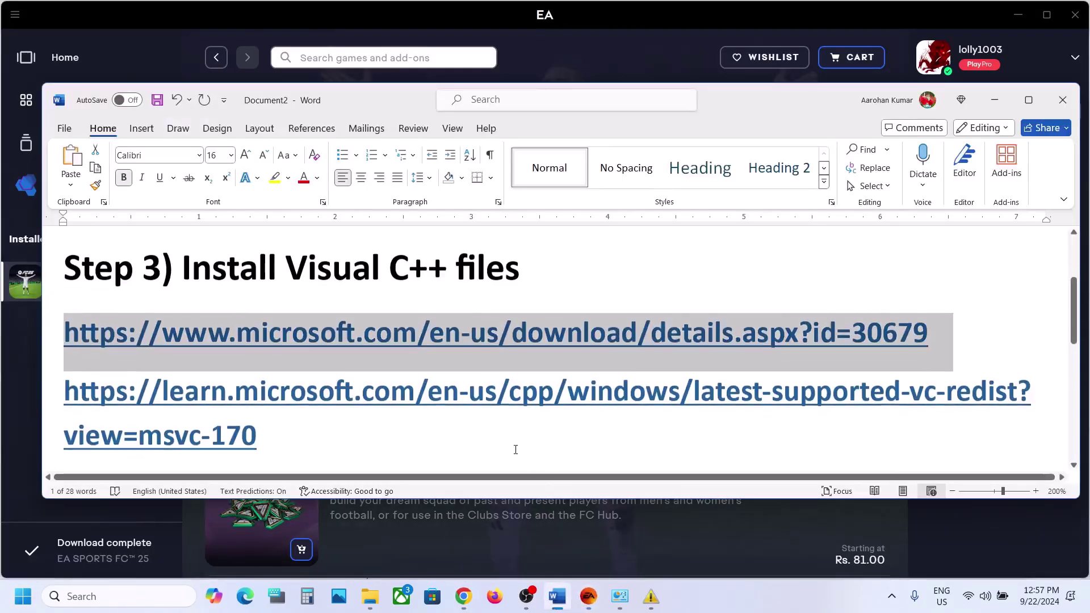
pyautogui.moveTo(272, 409); pyautogui.dragTo(114, 382)
pyautogui.hotkey('ctrl', 'c')
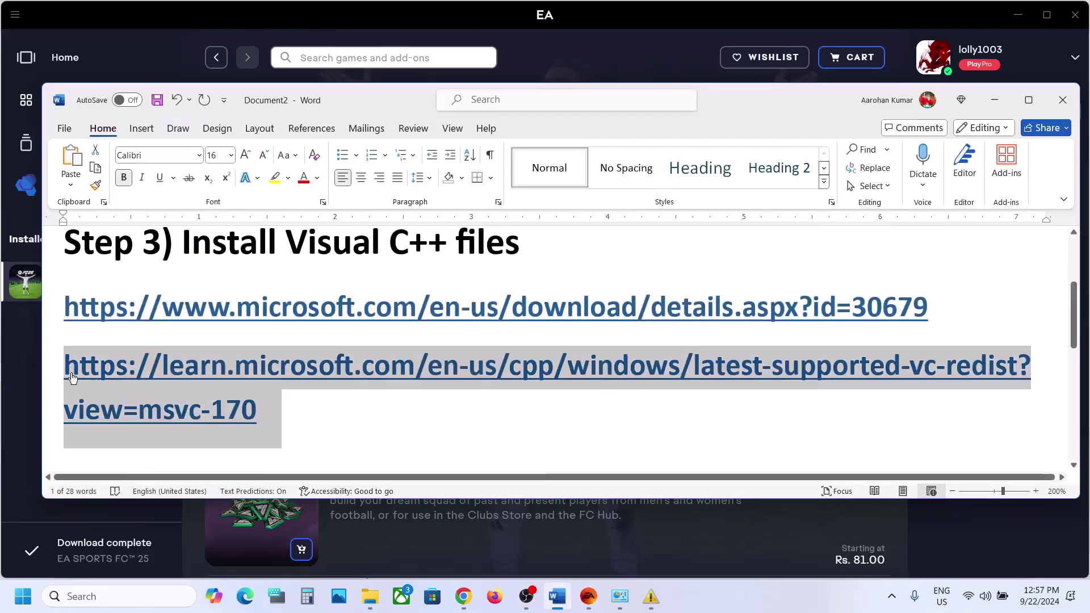
pyautogui.click(463, 597)
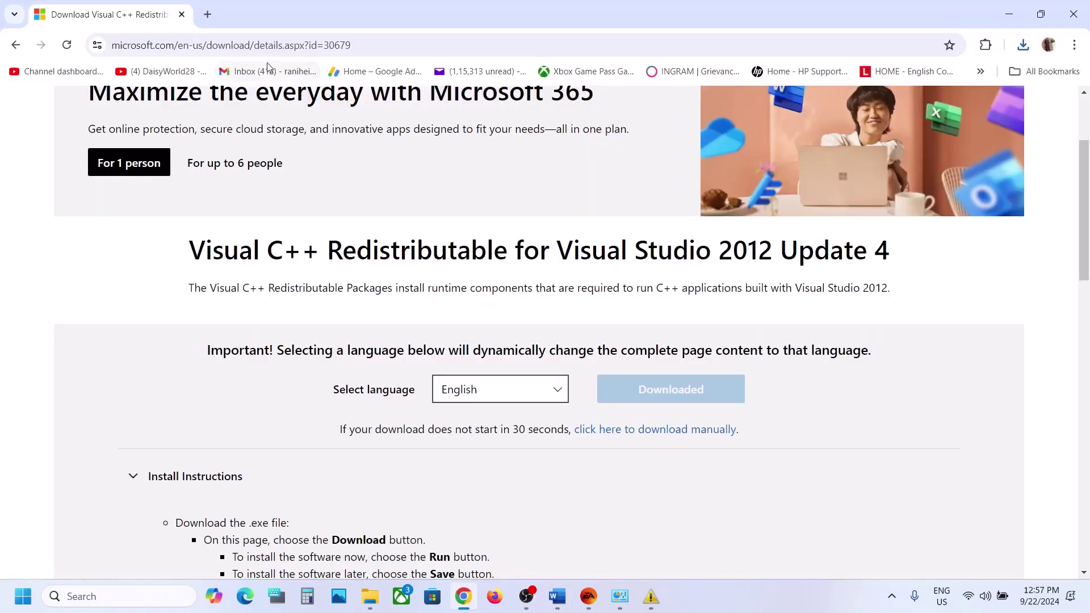
# - Paste the copied Microsoft Learn link into a new Chrome tab and load it
pyautogui.click(208, 14)
pyautogui.hotkey('ctrl', 'v')
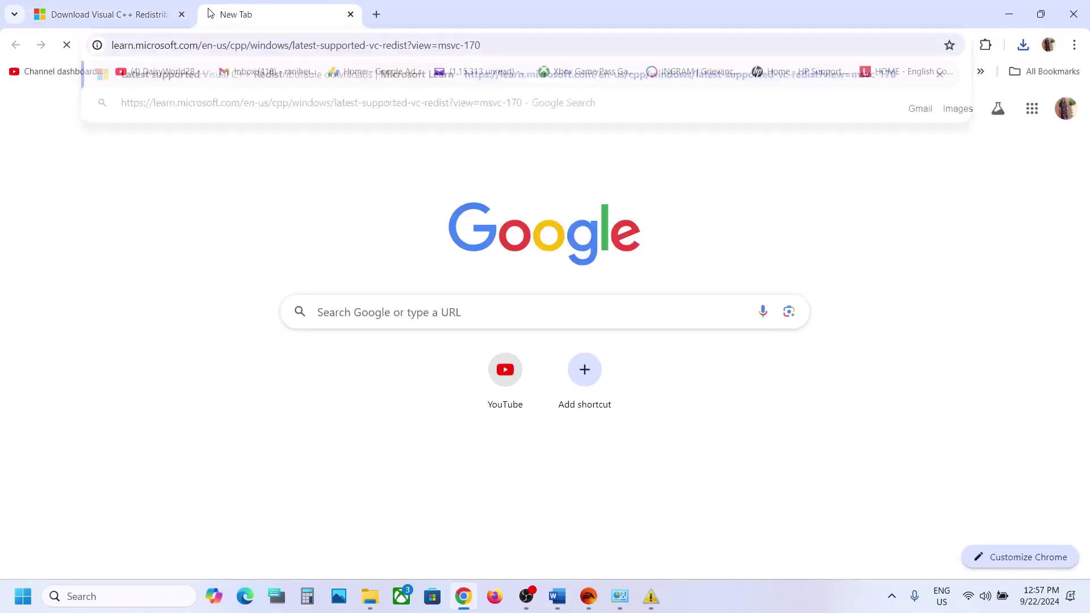
pyautogui.press('Return')
# - Scroll to the download table and download the vc_redist.x86.exe package
pyautogui.scroll(-5, 575, 347)
pyautogui.scroll(-6, 575, 347)
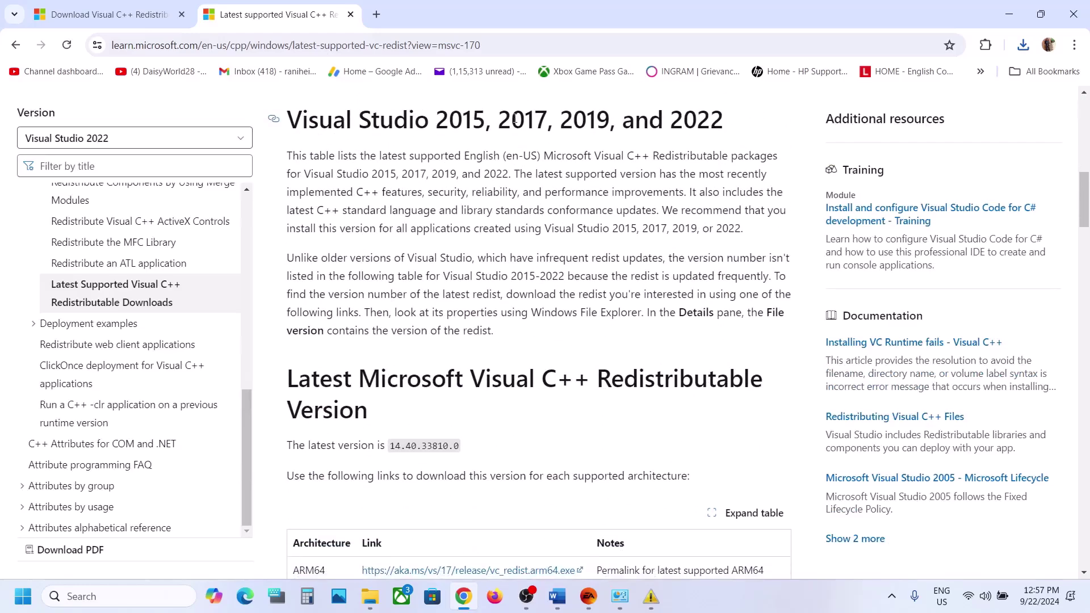
pyautogui.scroll(-4, 428, 359)
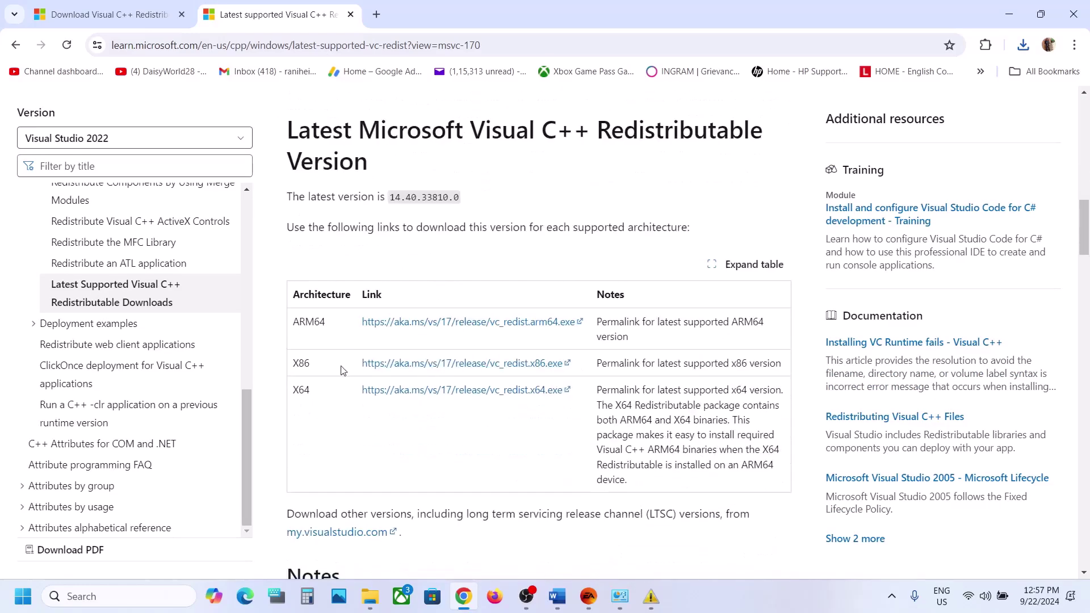
pyautogui.doubleClick(300, 361)
pyautogui.doubleClick(300, 382)
pyautogui.click(413, 364)
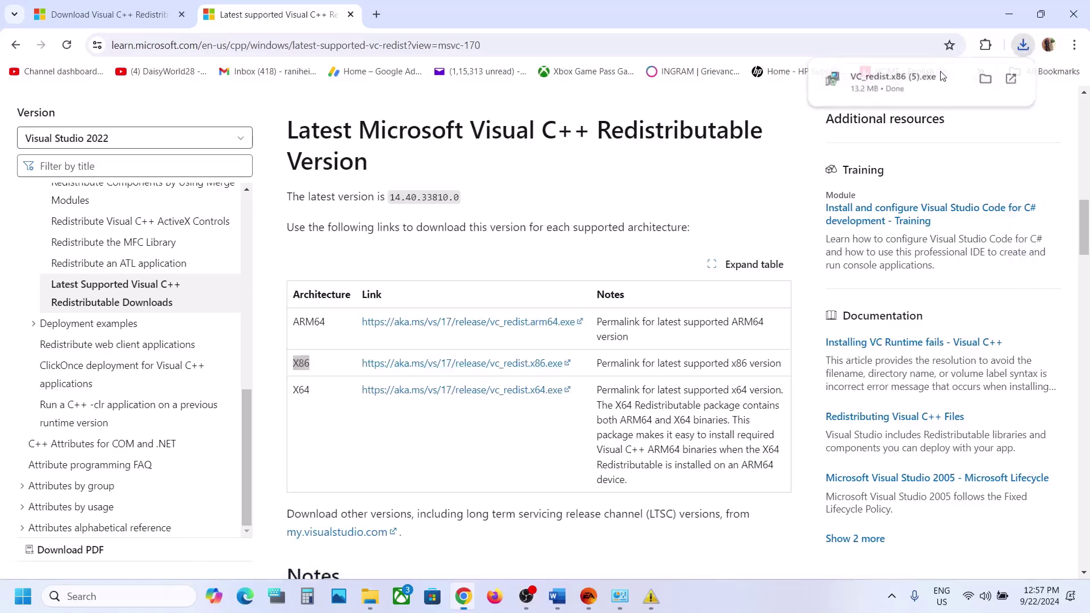
# - Run VC_redist.x86.exe and VC_redist.x64.exe and start Repair on both 14.40.33810 redistributables
pyautogui.click(943, 75)
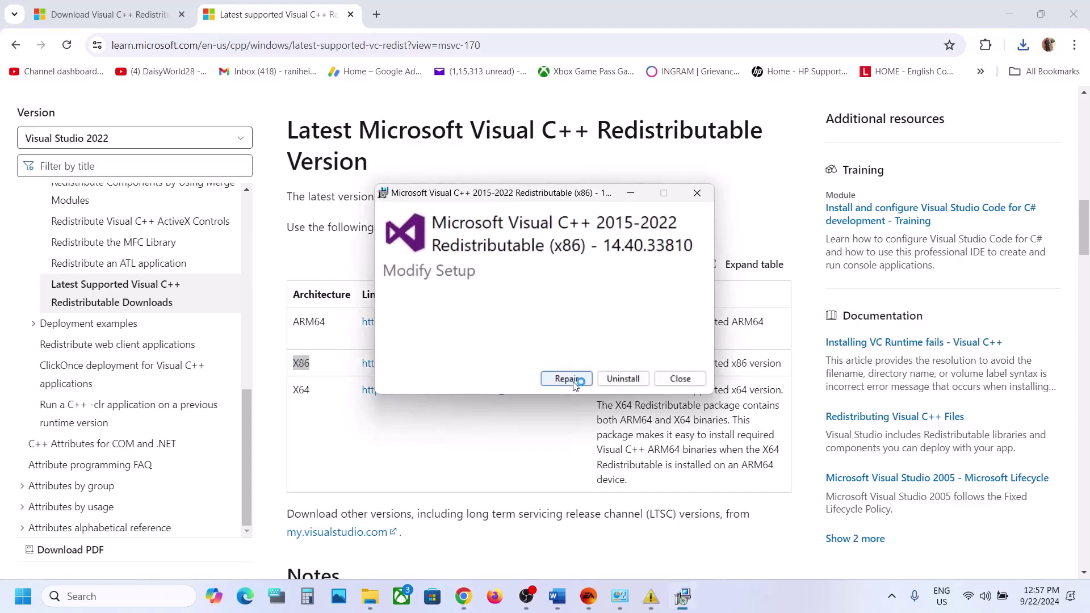
pyautogui.click(568, 378)
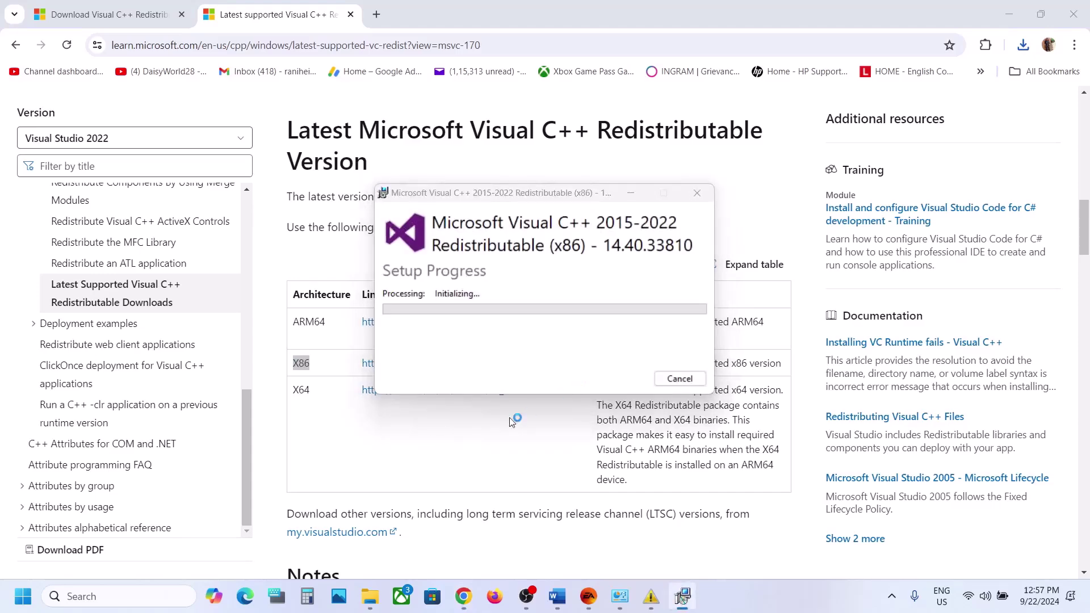
pyautogui.doubleClick(303, 390)
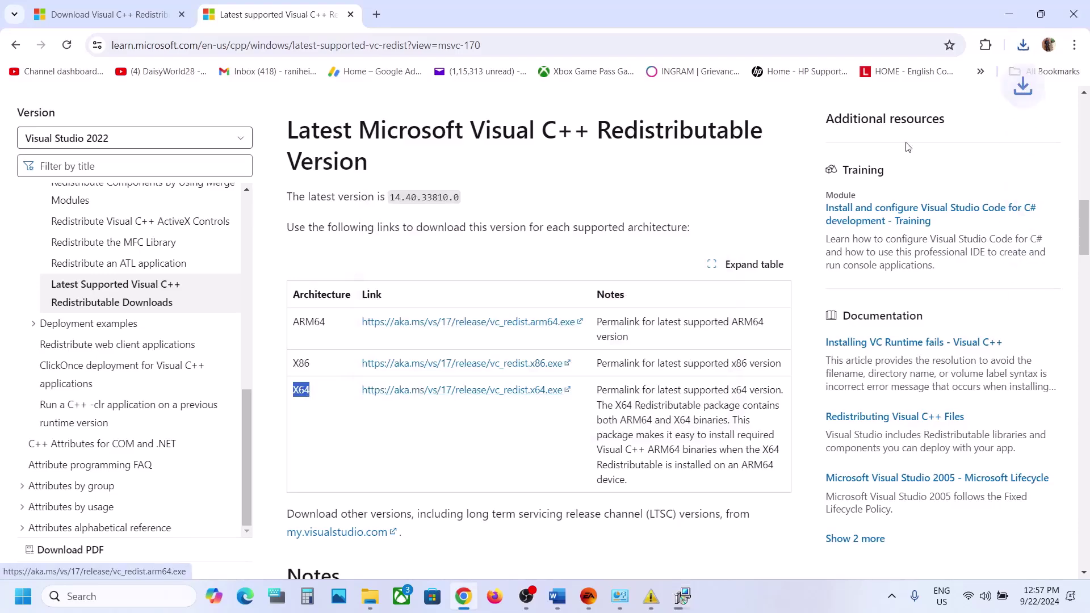
pyautogui.click(1025, 53)
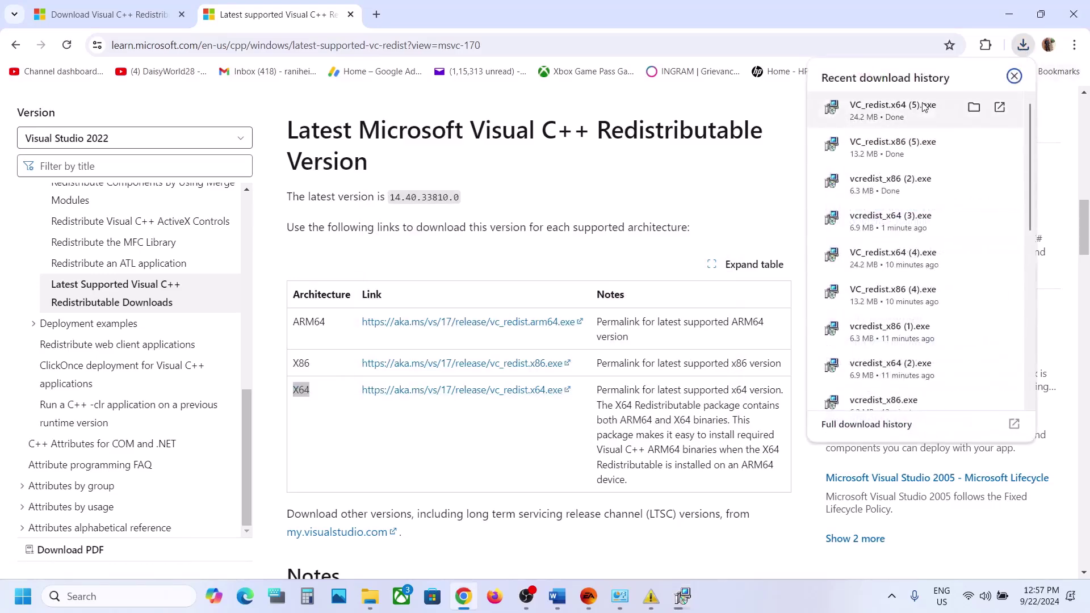
pyautogui.click(869, 108)
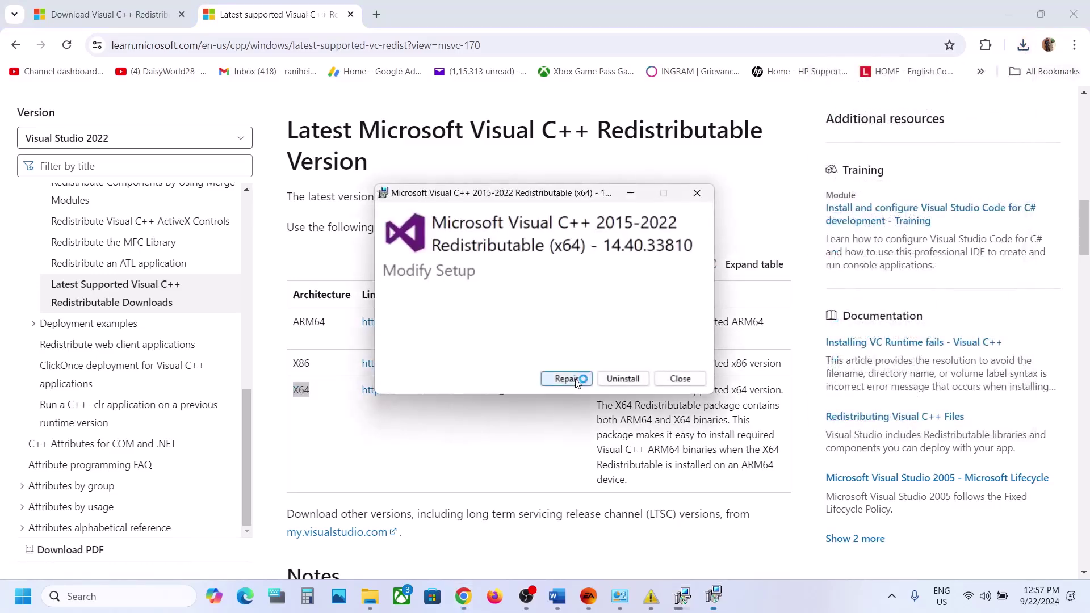
pyautogui.click(576, 379)
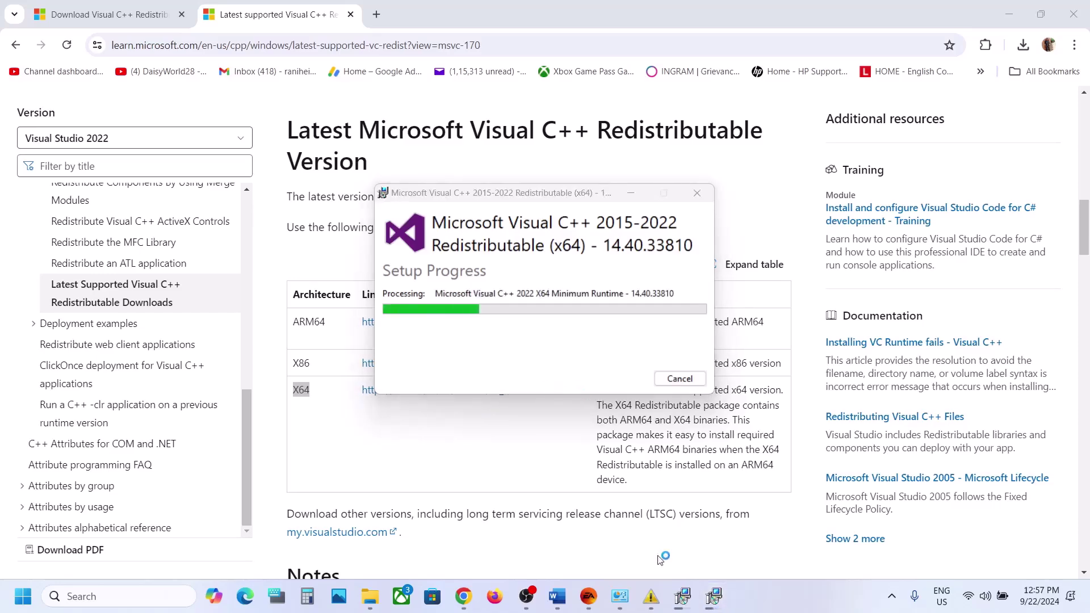
# - Arrange the x86 and x64 progress windows so both show, then bring the download page forward
pyautogui.moveTo(569, 197); pyautogui.dragTo(282, 250)
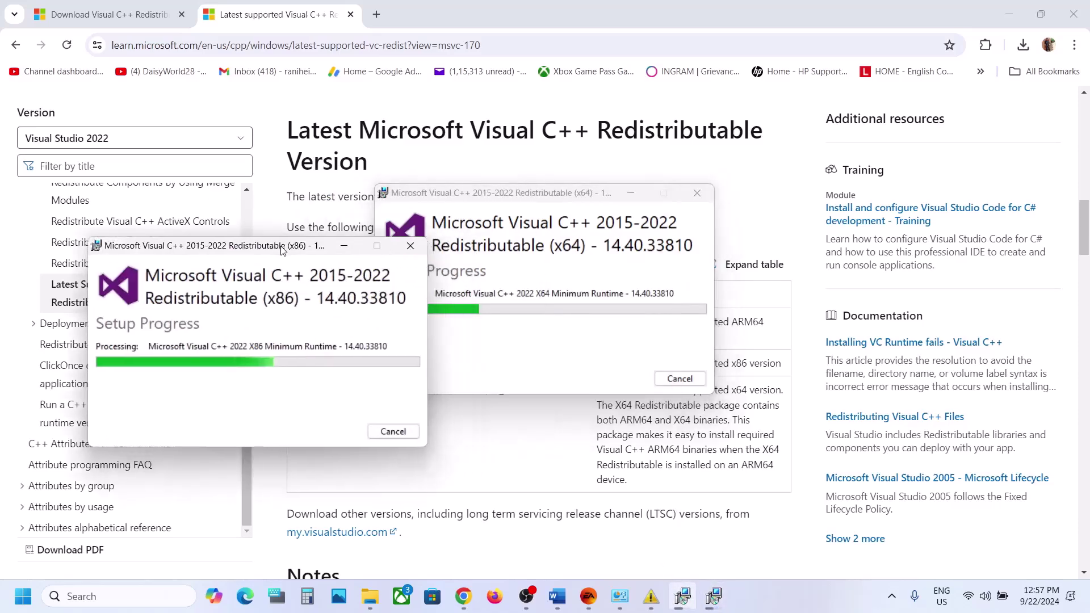
pyautogui.moveTo(499, 198); pyautogui.dragTo(560, 209)
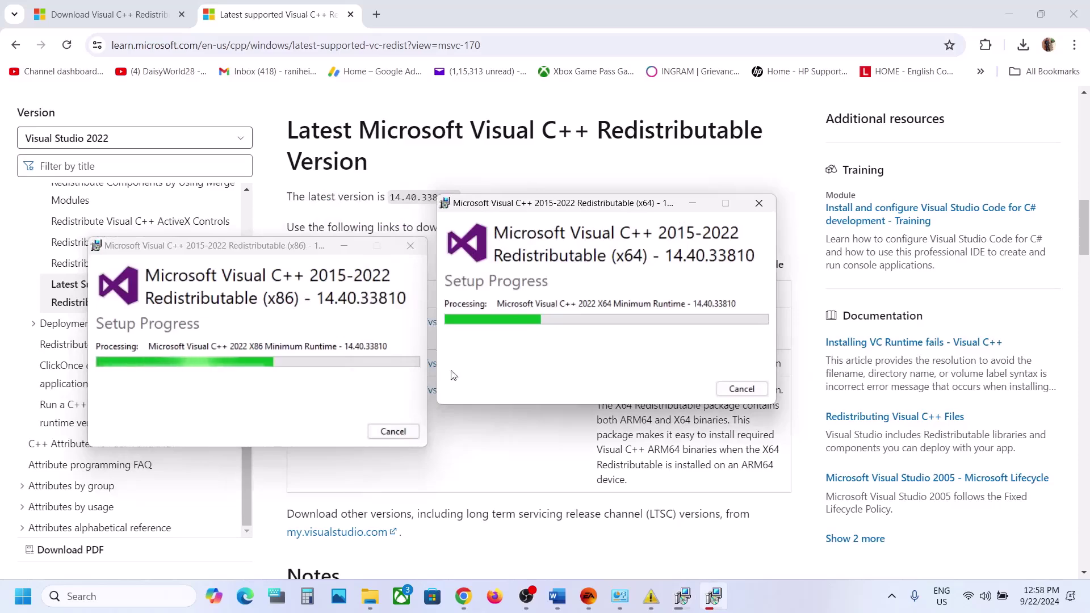
pyautogui.click(493, 453)
pyautogui.click(23, 596)
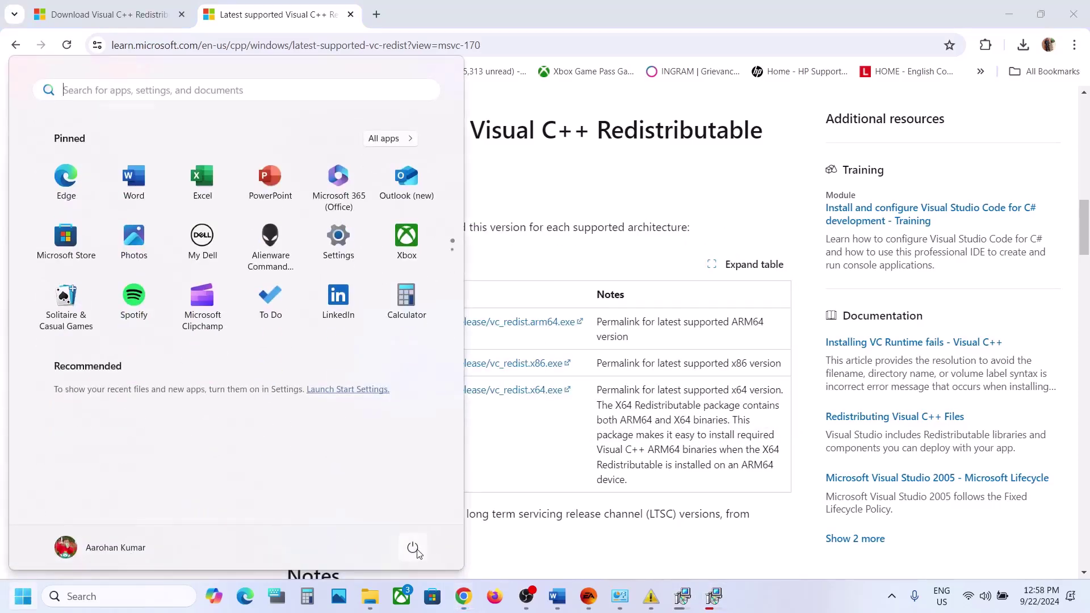
# - Dismiss the restart options without restarting and bring up the EA app with EA SPORTS FC 25
pyautogui.click(413, 548)
pyautogui.click(561, 460)
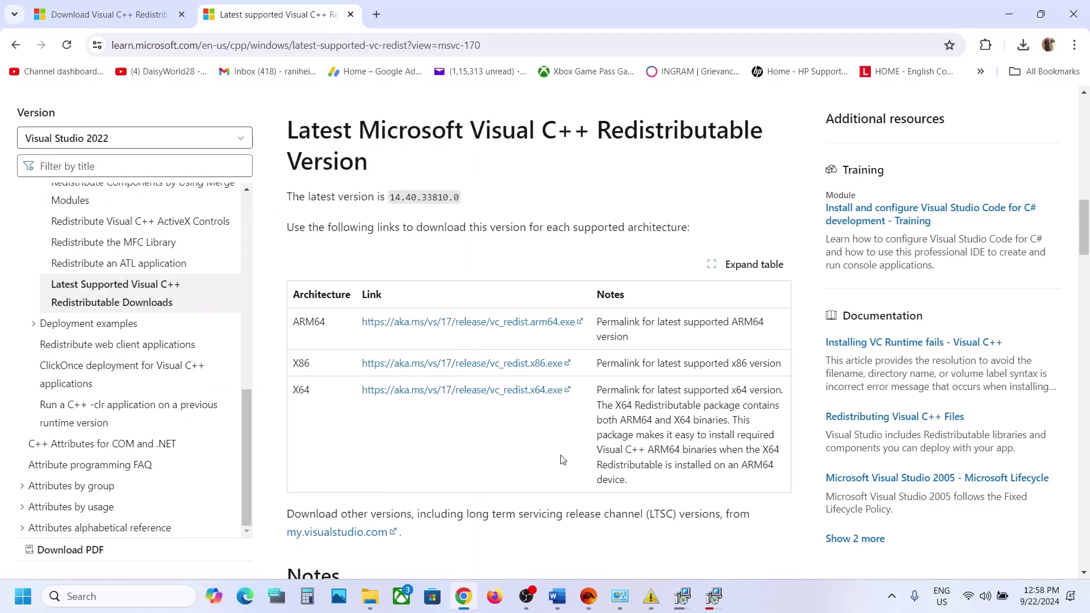
pyautogui.click(577, 600)
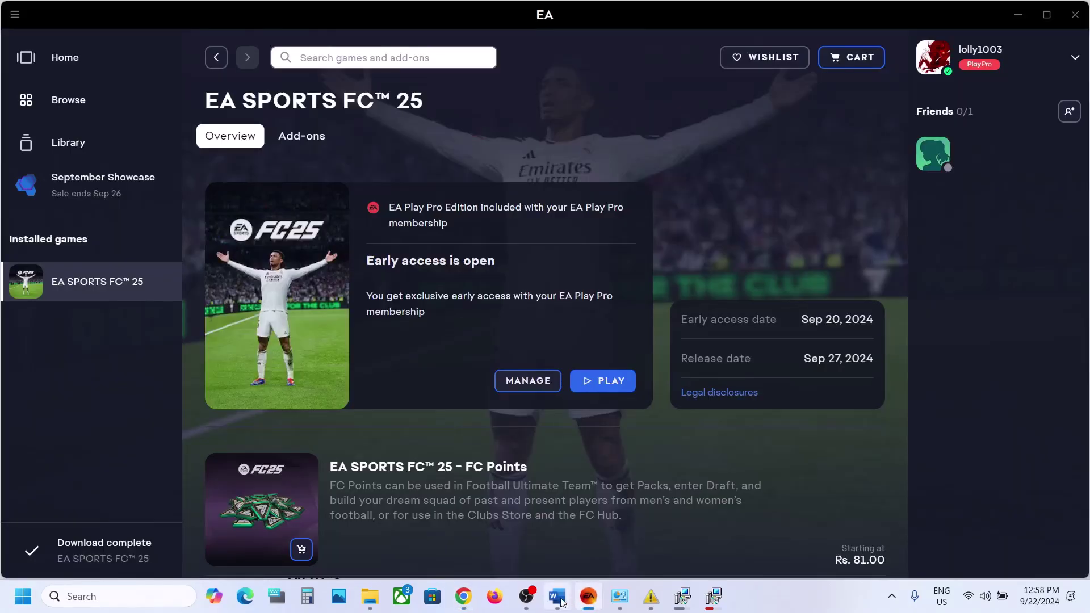
# - In the Word notes, select the Step 4 'Uninstall Microsoft Visual C++ files' heading
pyautogui.click(558, 597)
pyautogui.scroll(-4, 407, 391)
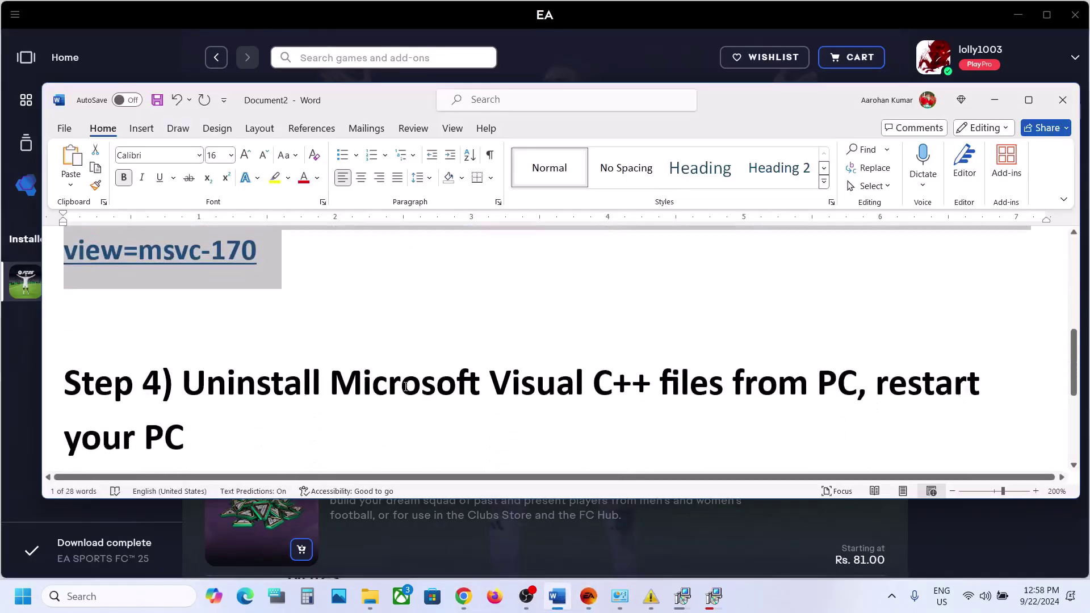
pyautogui.moveTo(195, 354); pyautogui.dragTo(699, 368)
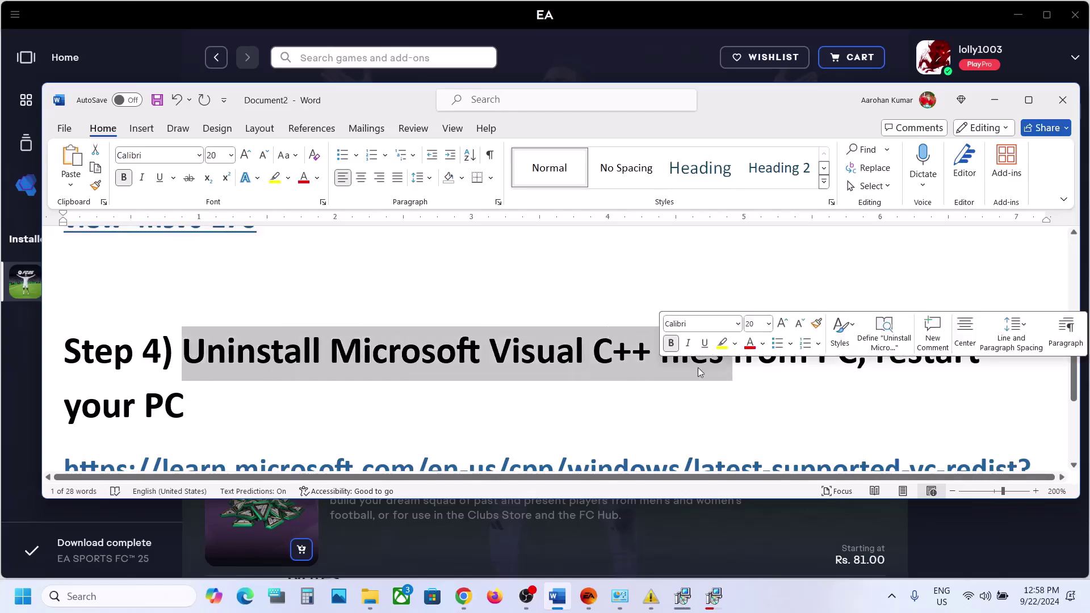
pyautogui.click(90, 597)
# - Search 'control', open Uninstall a program, and scroll to the Microsoft Visual C++ 2010–2022 entries
pyautogui.write('control')
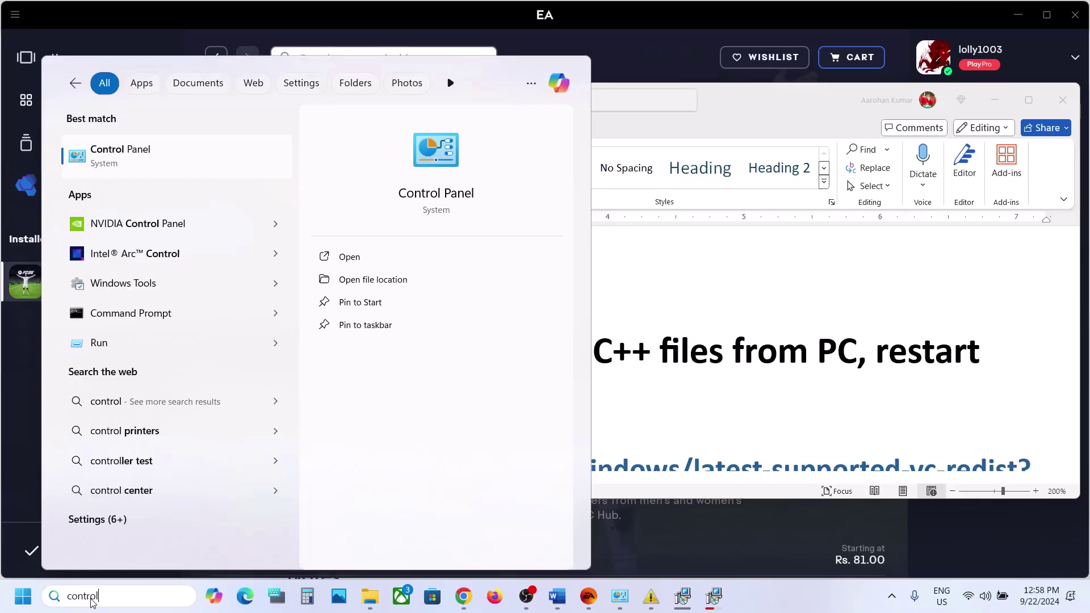
pyautogui.press('Return')
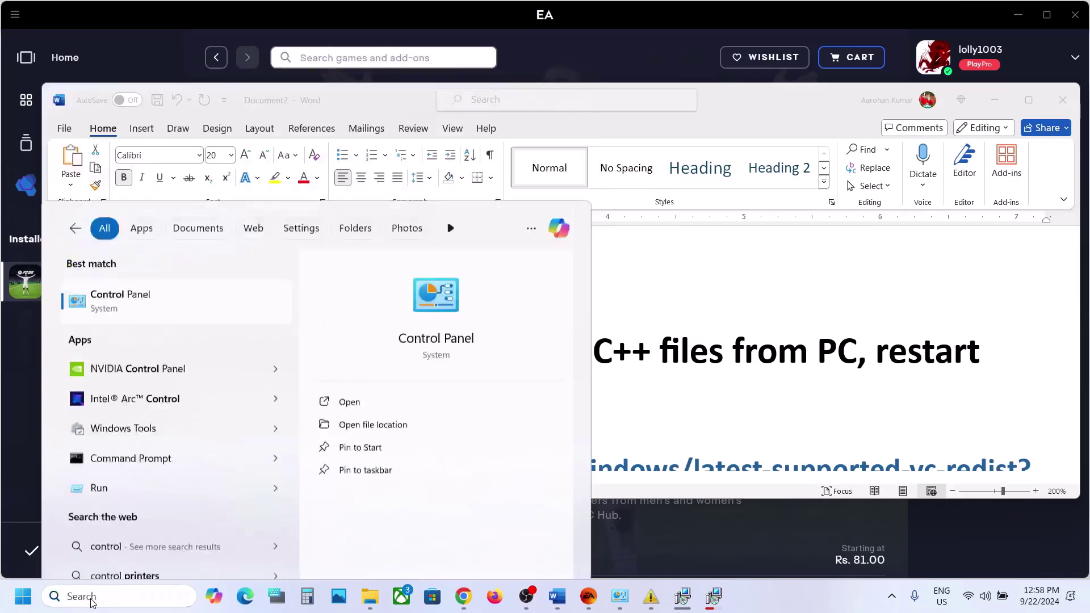
pyautogui.click(380, 296)
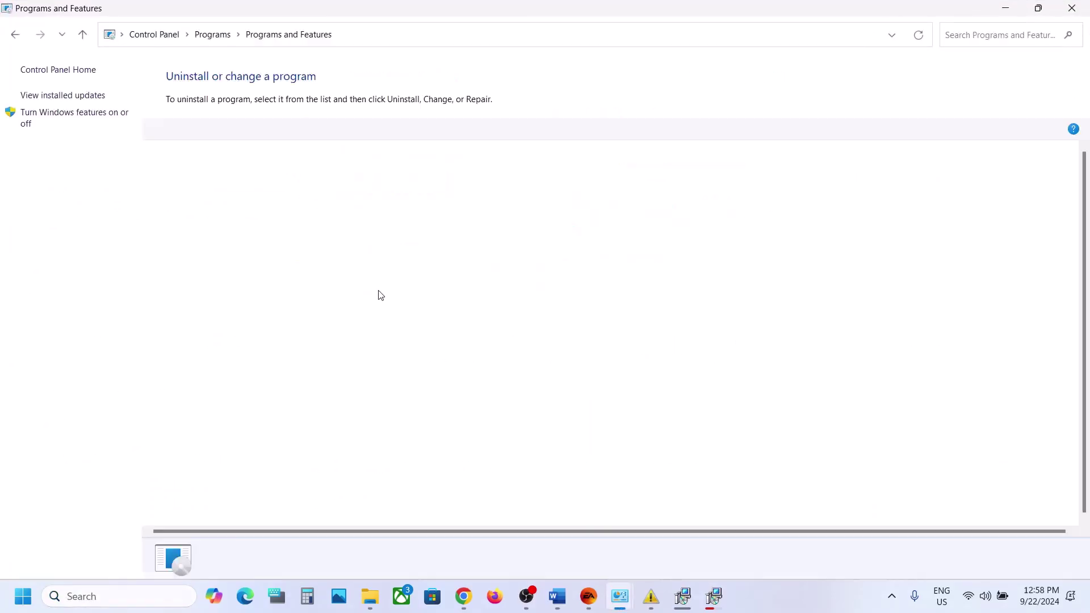
pyautogui.scroll(-5, 319, 347)
pyautogui.scroll(-18, 319, 347)
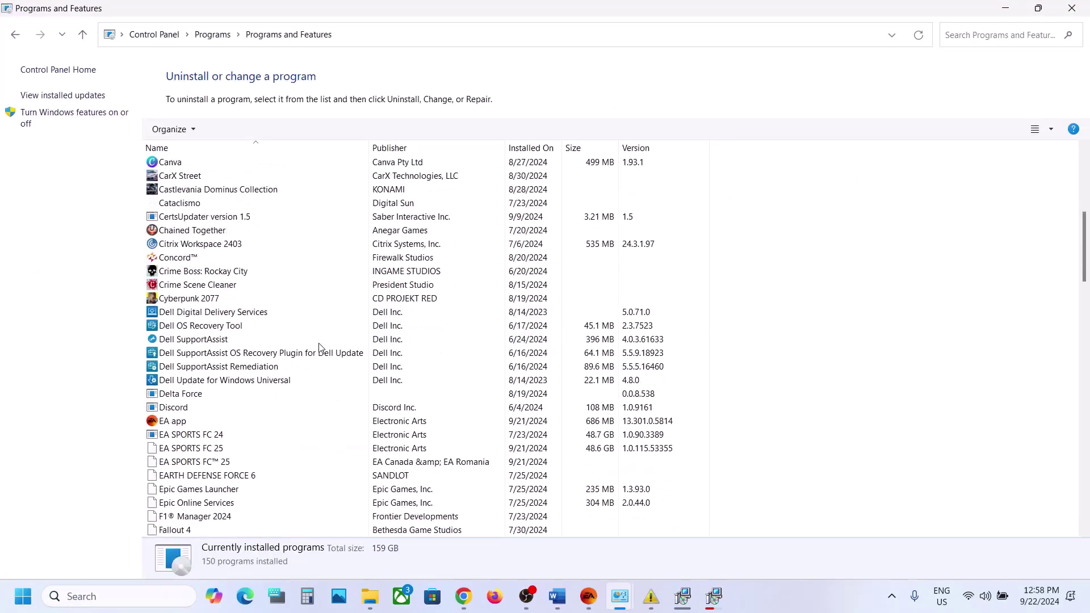
pyautogui.scroll(-3, 319, 347)
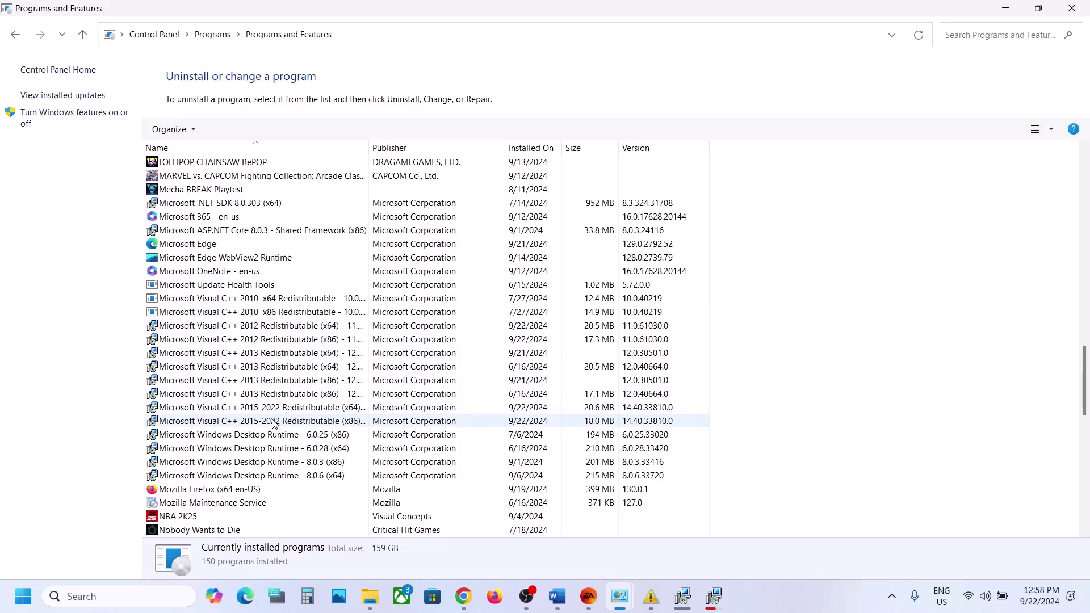
pyautogui.click(24, 598)
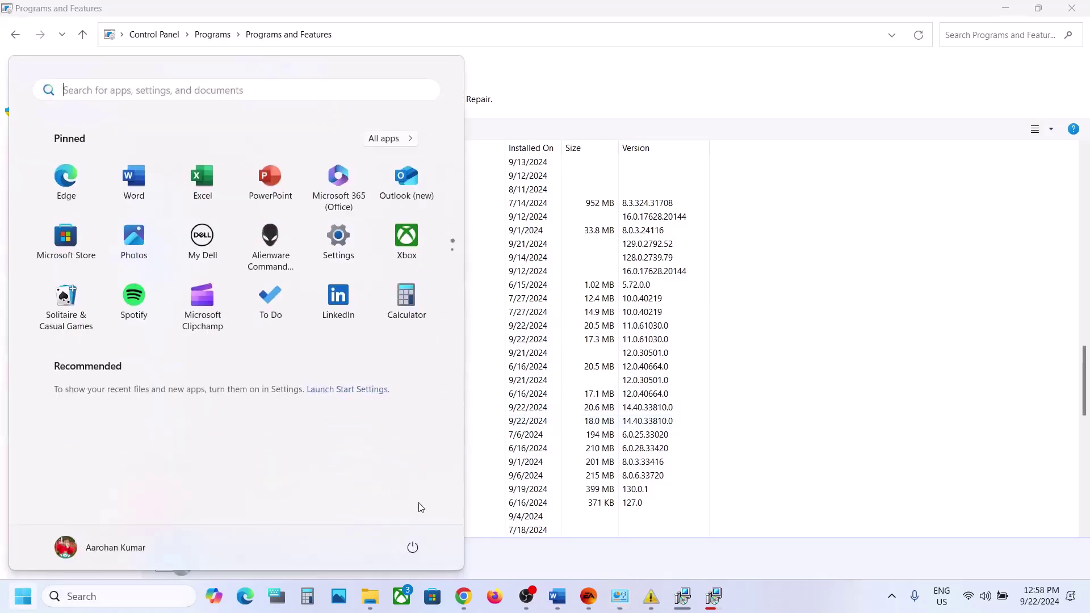
# - Copy the Step 4 latest-supported-vc-redist link from Word and open a new Chrome tab
pyautogui.click(414, 545)
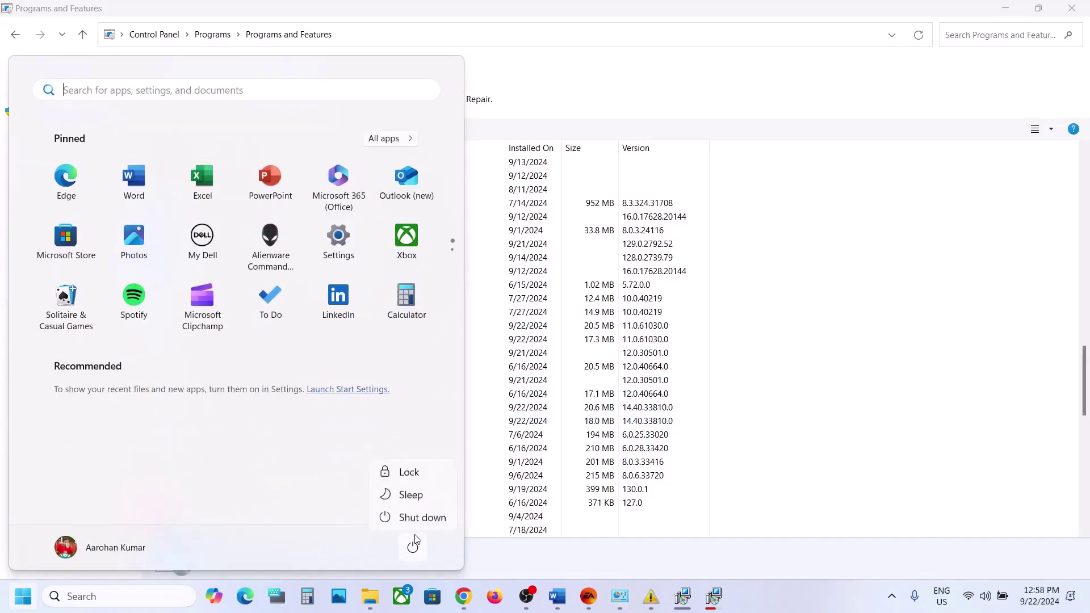
pyautogui.click(558, 597)
pyautogui.scroll(3, 320, 338)
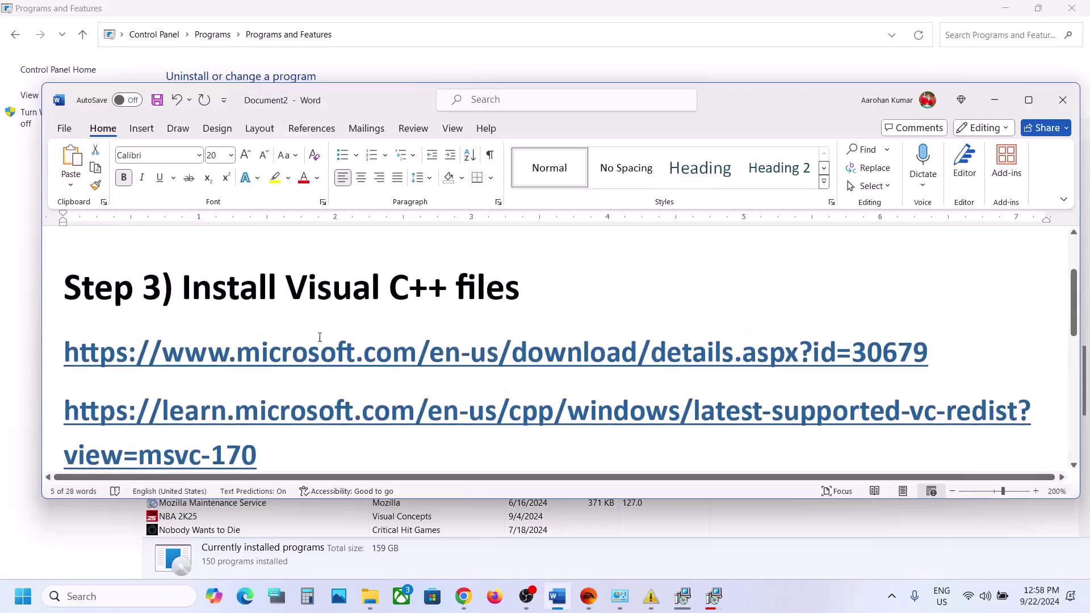
pyautogui.moveTo(931, 353); pyautogui.dragTo(574, 323)
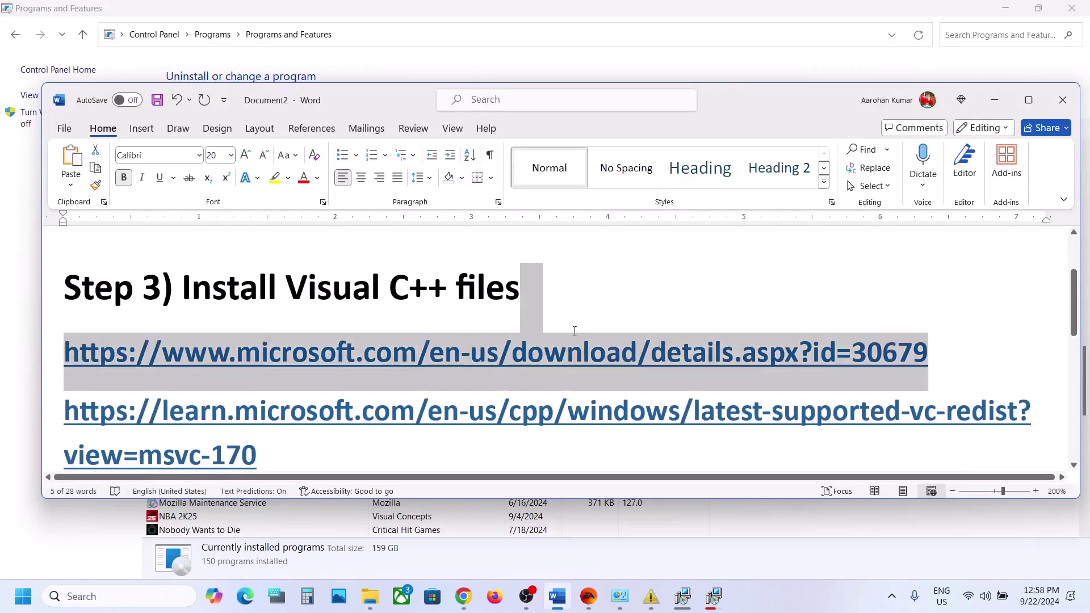
pyautogui.tripleClick(303, 457)
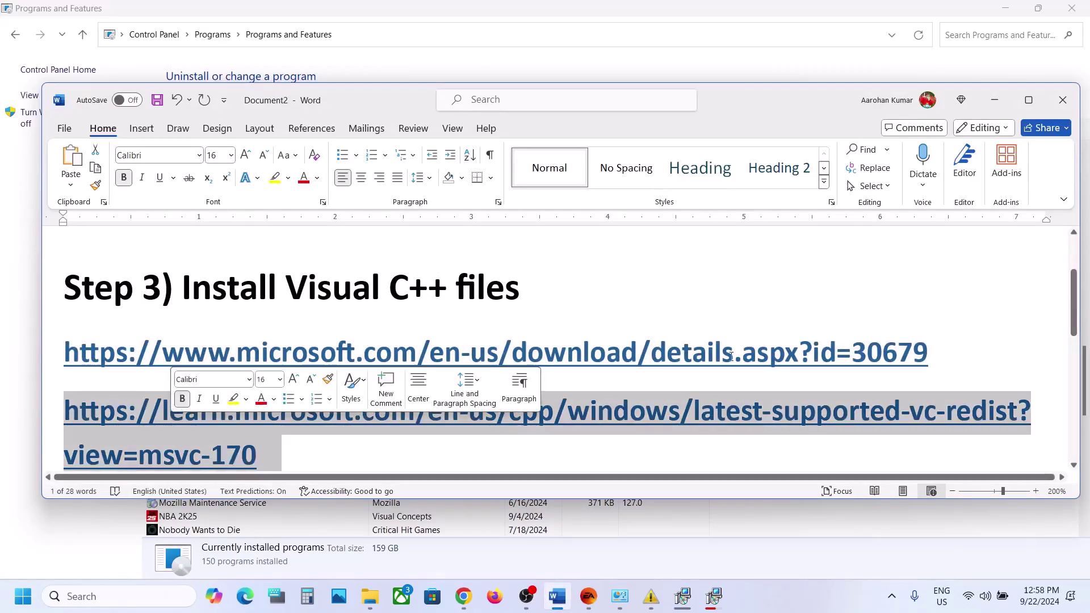
pyautogui.scroll(-5, 732, 355)
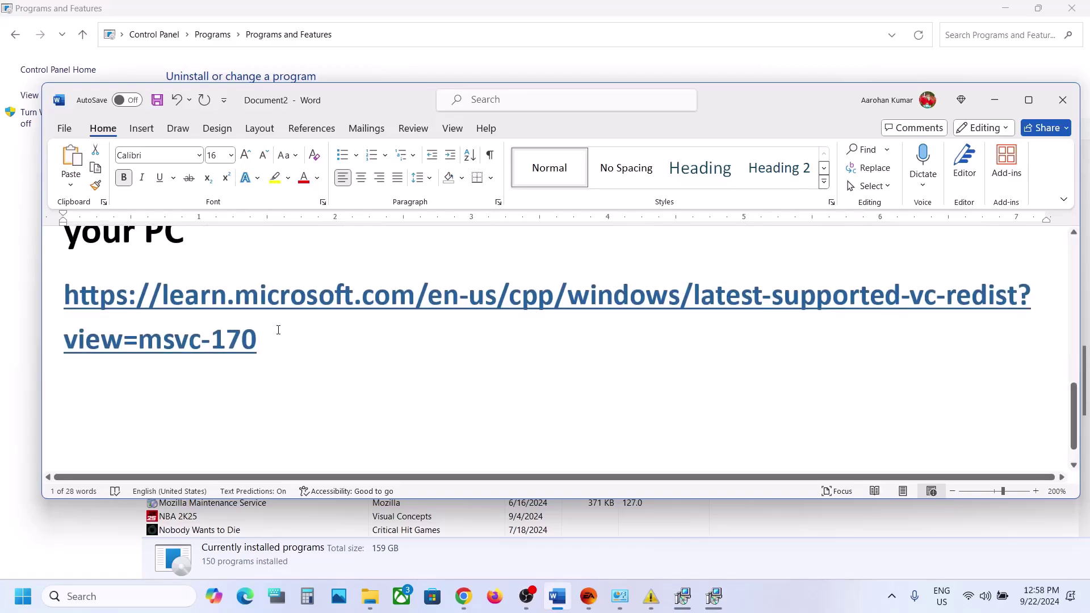
pyautogui.moveTo(279, 330); pyautogui.dragTo(62, 310)
pyautogui.hotkey('ctrl', 'c')
pyautogui.click(464, 596)
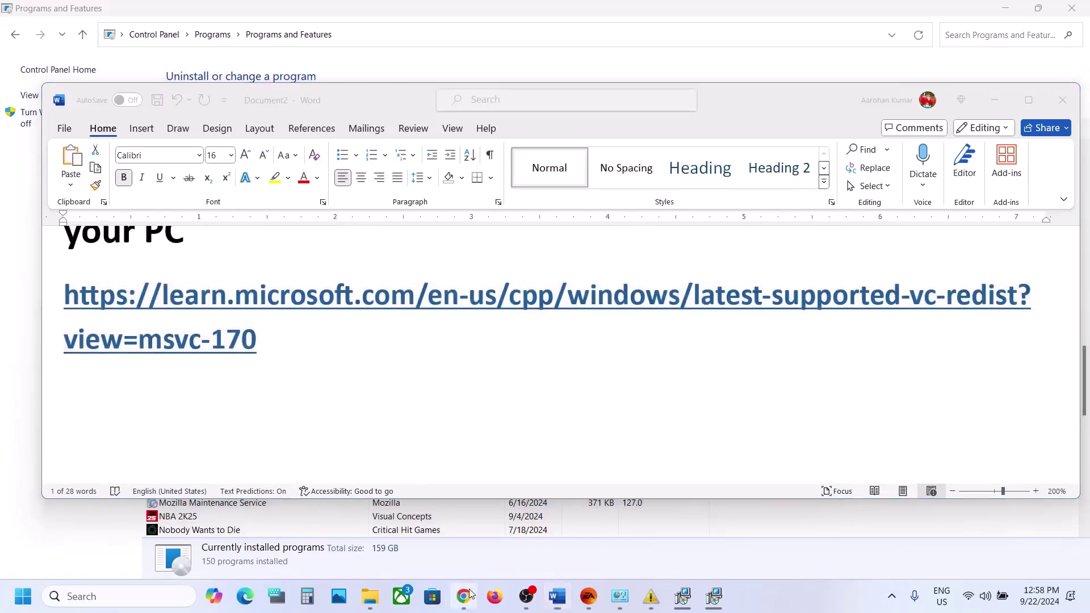
pyautogui.click(376, 15)
# - Paste and load the latest supported Visual C++ redistributable downloads page
pyautogui.hotkey('ctrl', 'v')
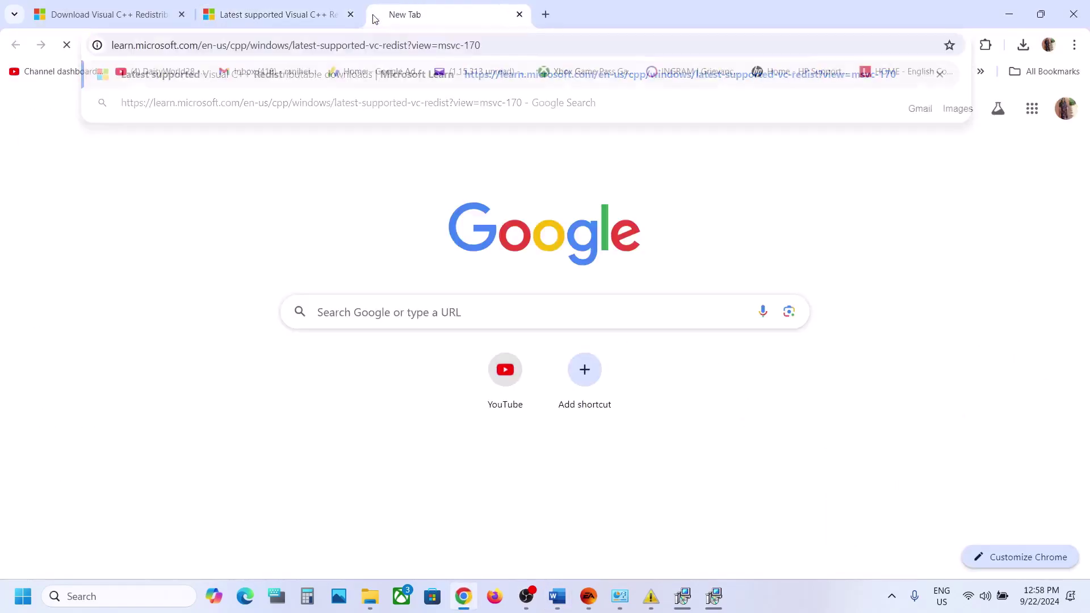
pyautogui.press('Return')
pyautogui.scroll(-15, 572, 296)
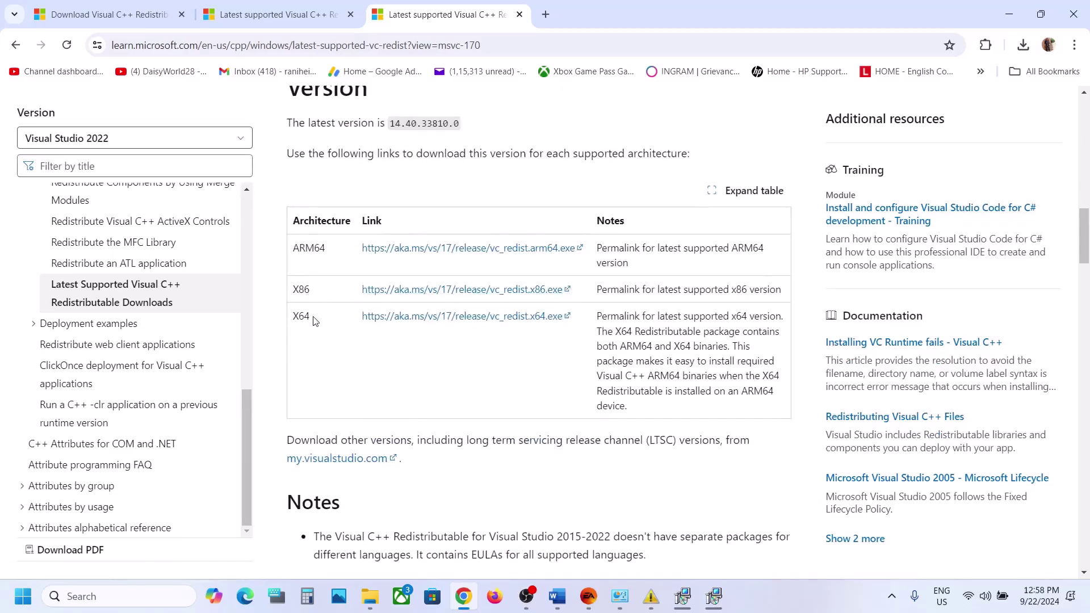
pyautogui.click(597, 610)
pyautogui.click(597, 610)
# - Copy the details.aspx?id=30679 link from Word and load the Visual C++ 2012 Update 4 page in another tab
pyautogui.click(557, 596)
pyautogui.scroll(-2, 419, 357)
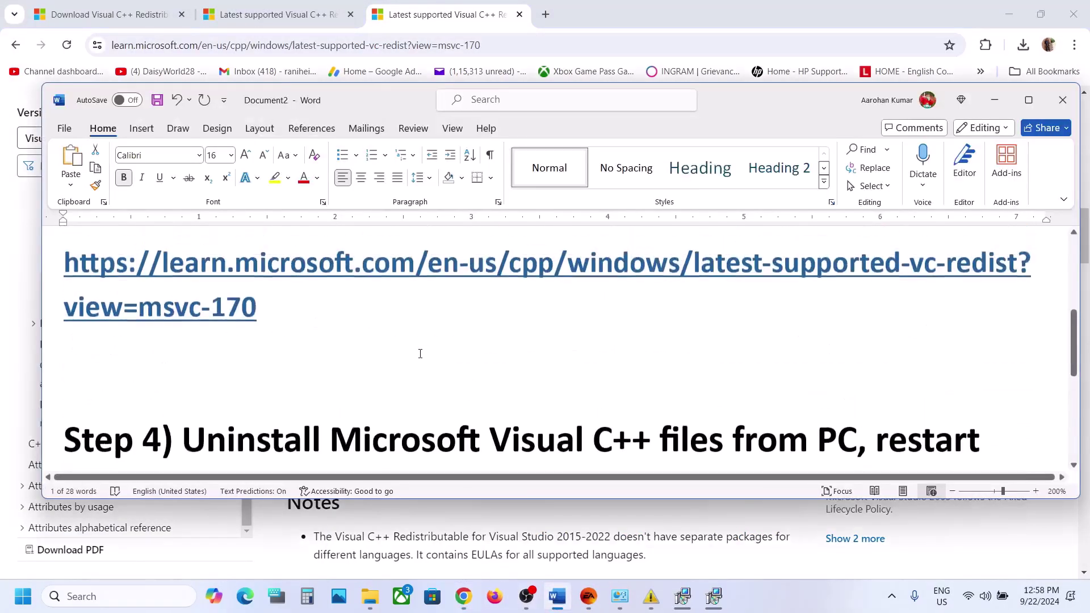
pyautogui.scroll(4, 421, 354)
pyautogui.tripleClick(554, 330)
pyautogui.hotkey('ctrl', 'c')
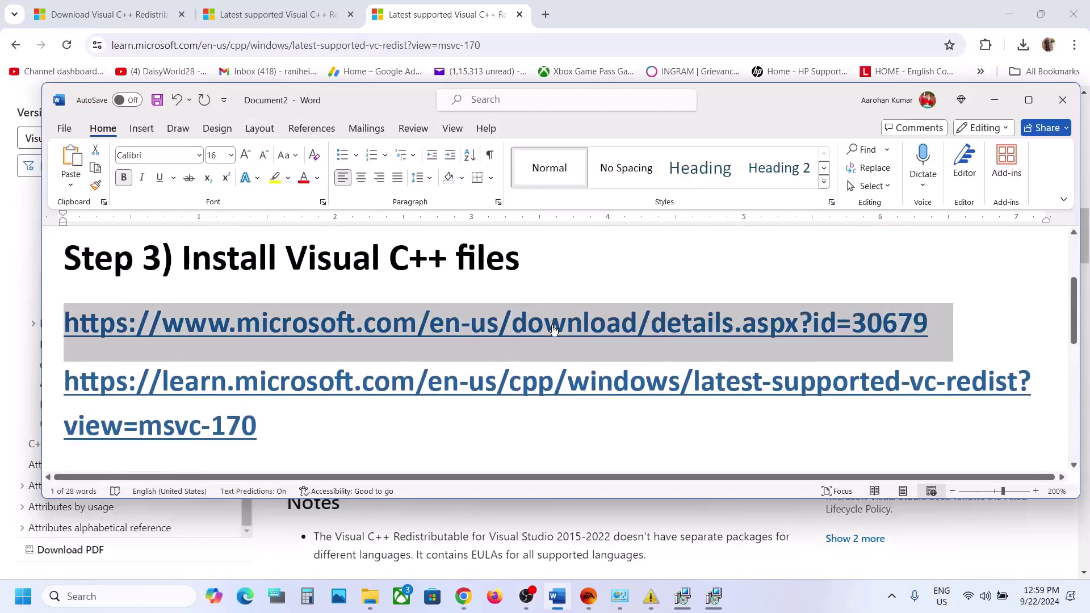
pyautogui.click(553, 7)
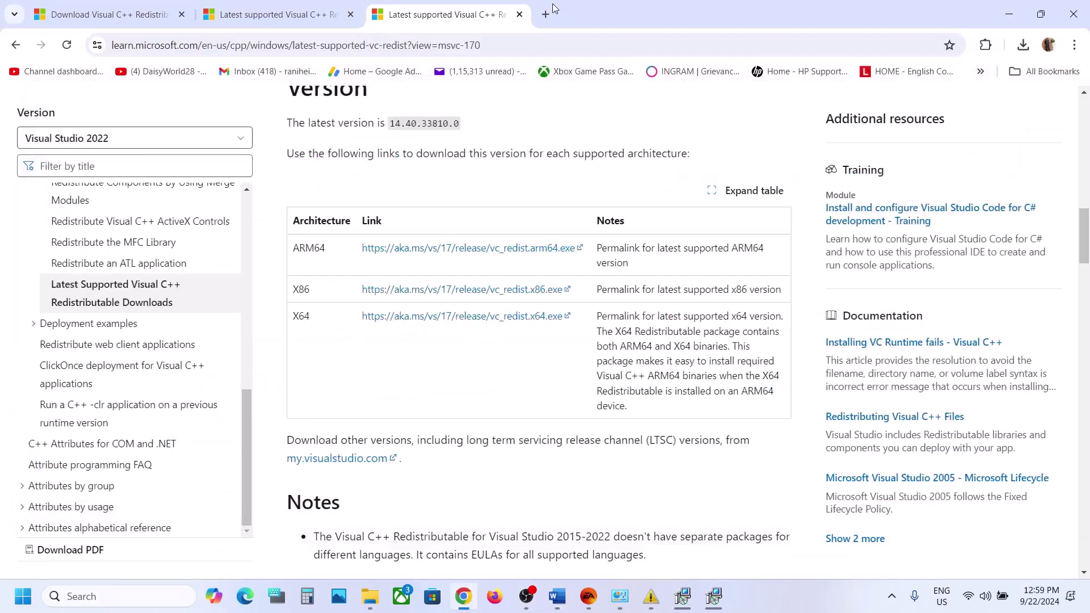
pyautogui.click(546, 13)
pyautogui.hotkey('ctrl', 'v')
pyautogui.press('Return')
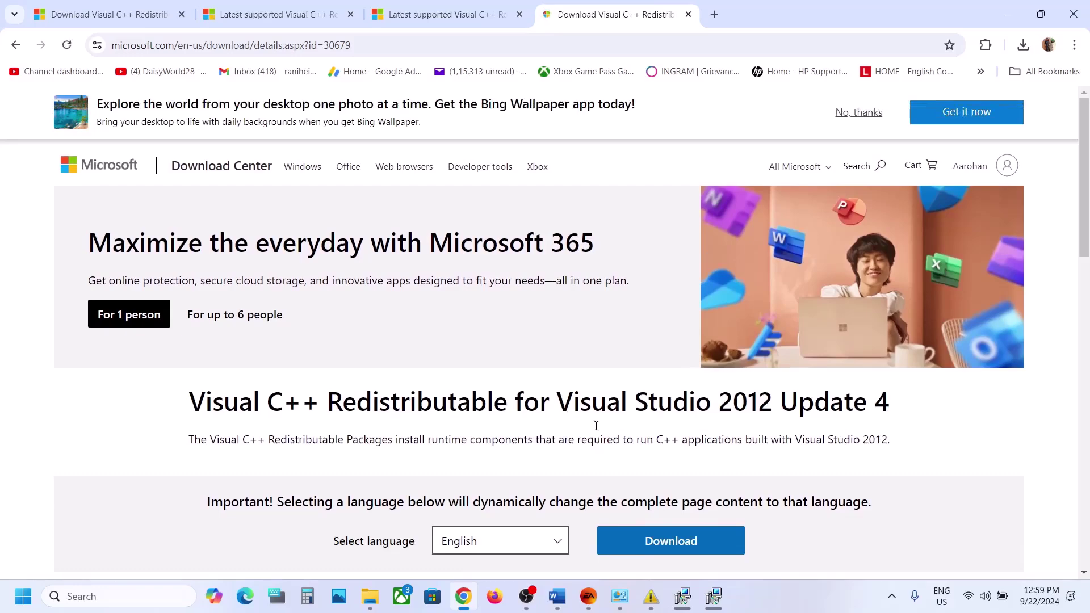
pyautogui.click(589, 597)
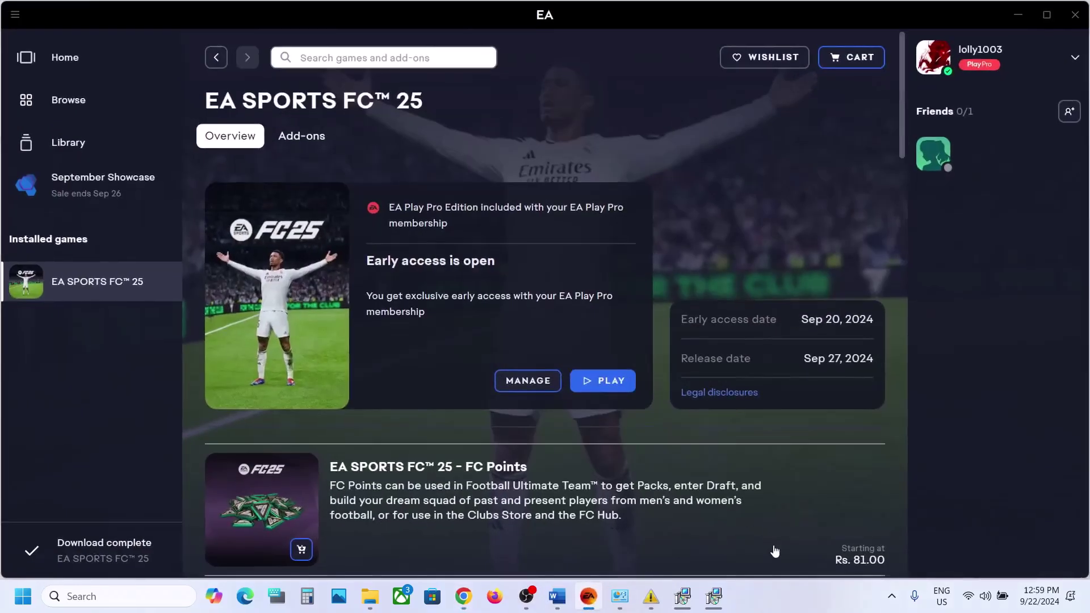